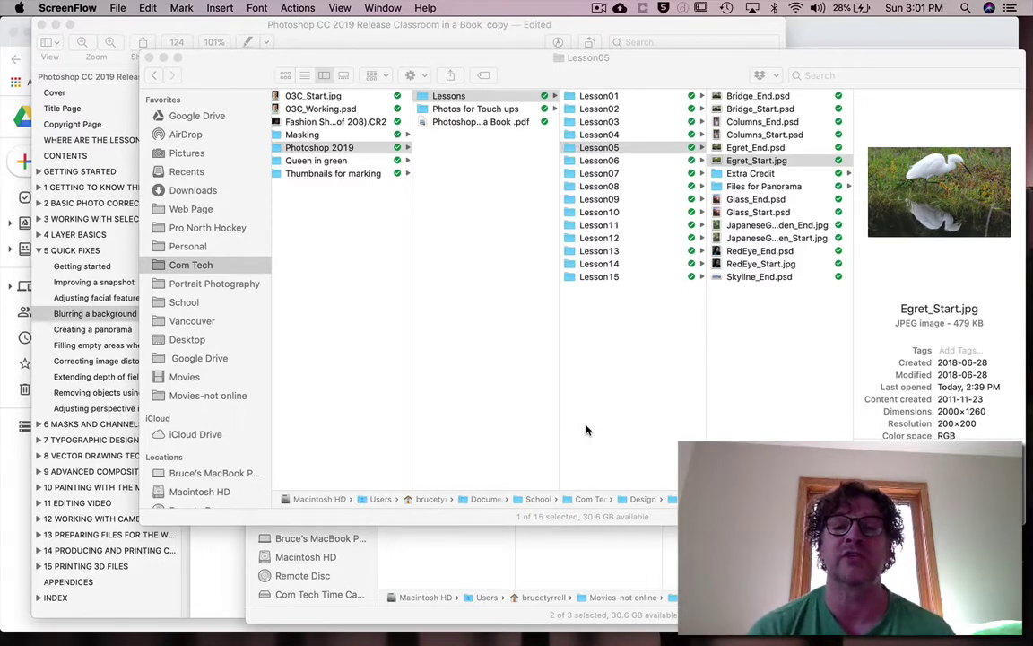
- Open Egret_Start.jpg from Lesson05 in Adobe Photoshop 2020 using Finder's Open With menu
{"action": "right_click", "coordinate": [716, 161]}
{"action": "mouse_move", "coordinate": [756, 180]}
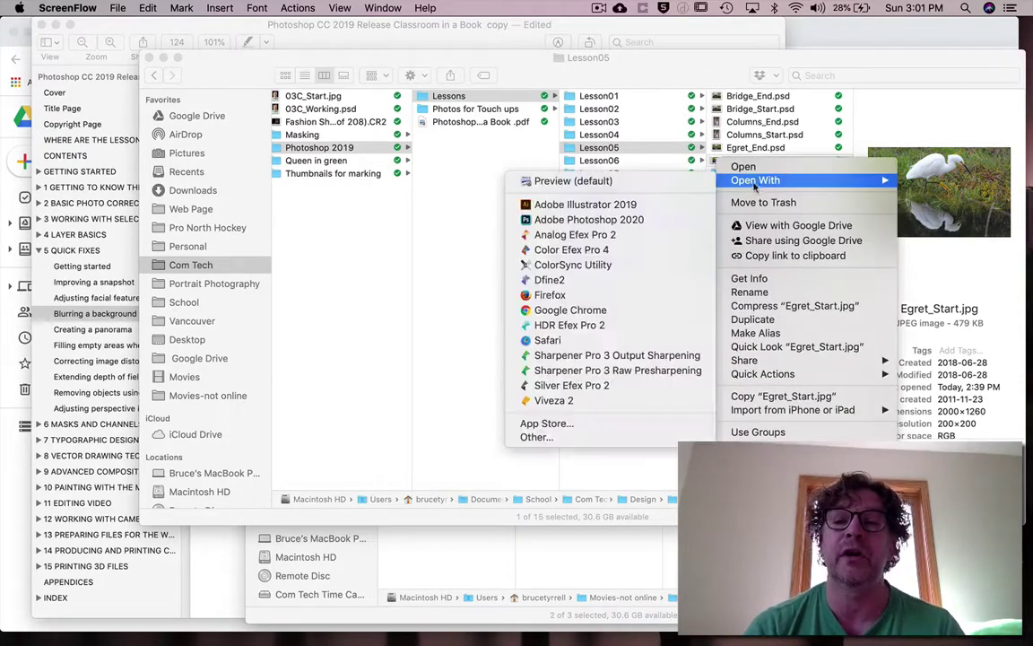
{"action": "left_click", "coordinate": [631, 225]}
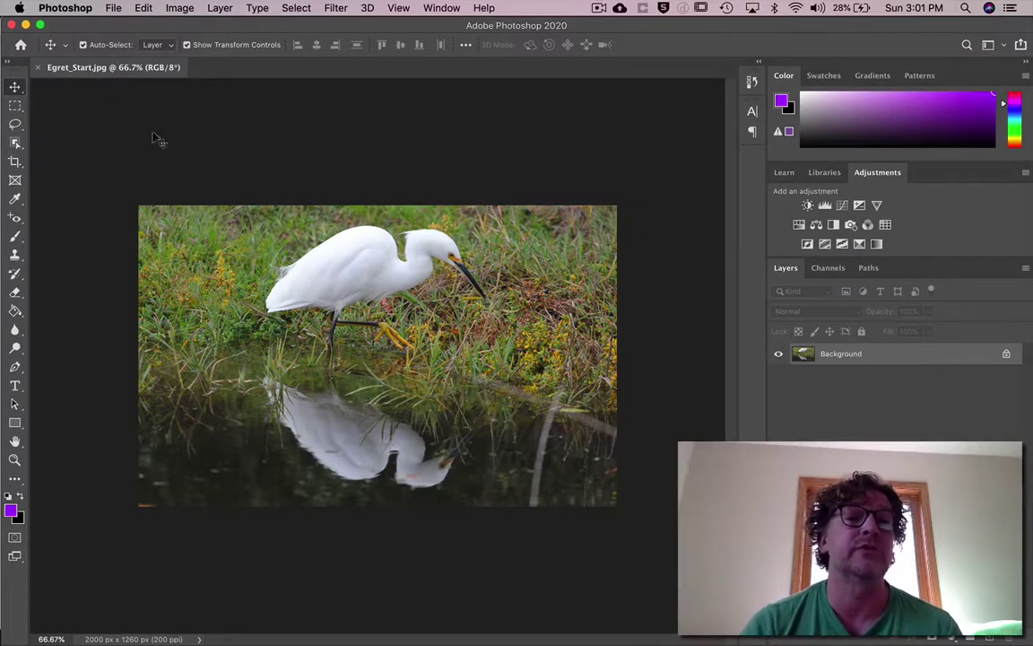
- In Save As, rename the file from Egret_Start to Egret_Working and choose Photoshop format
{"action": "left_click", "coordinate": [113, 8]}
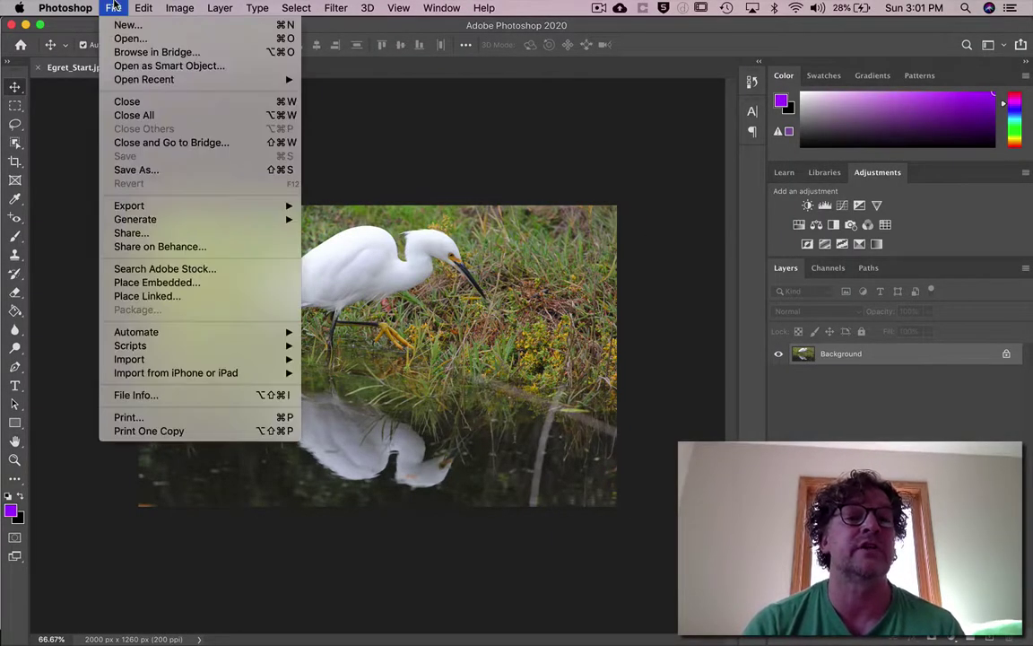
{"action": "left_click", "coordinate": [133, 169]}
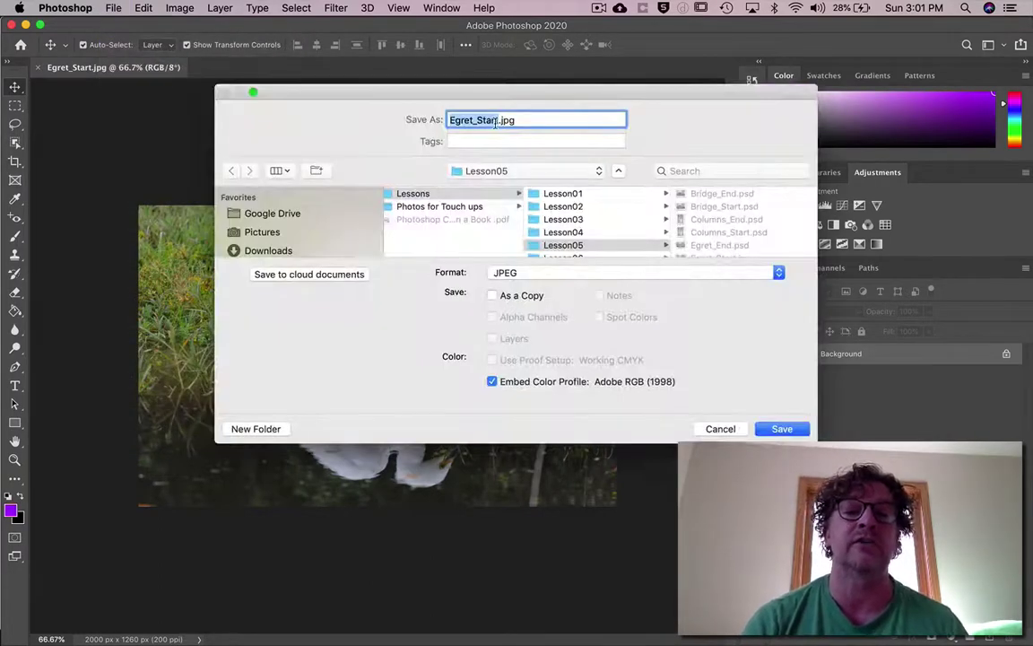
{"action": "left_click", "coordinate": [476, 120]}
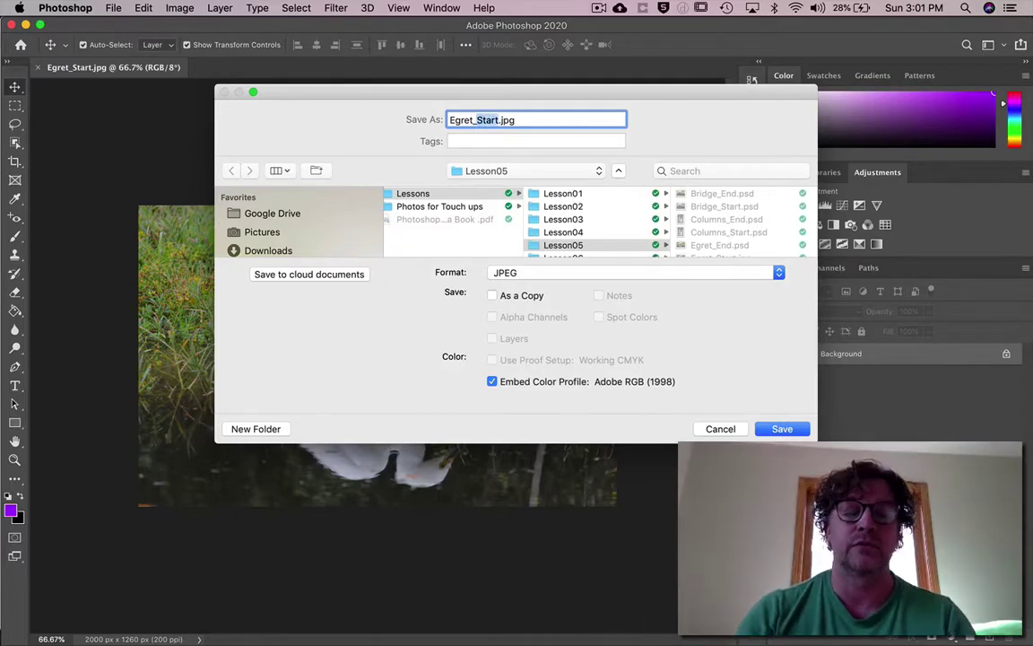
{"action": "key", "text": "Delete"}
{"action": "key", "text": "Delete"}
{"action": "key", "text": "Delete"}
{"action": "key", "text": "Delete"}
{"action": "key", "text": "Delete"}
{"action": "type", "text": "Working"}
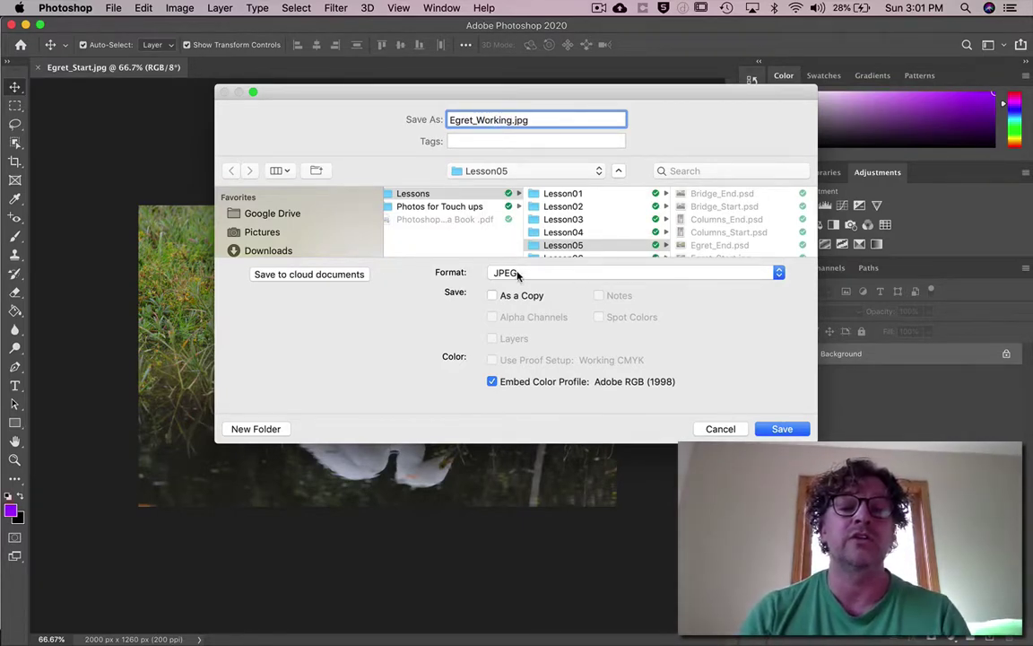
{"action": "left_click", "coordinate": [494, 272]}
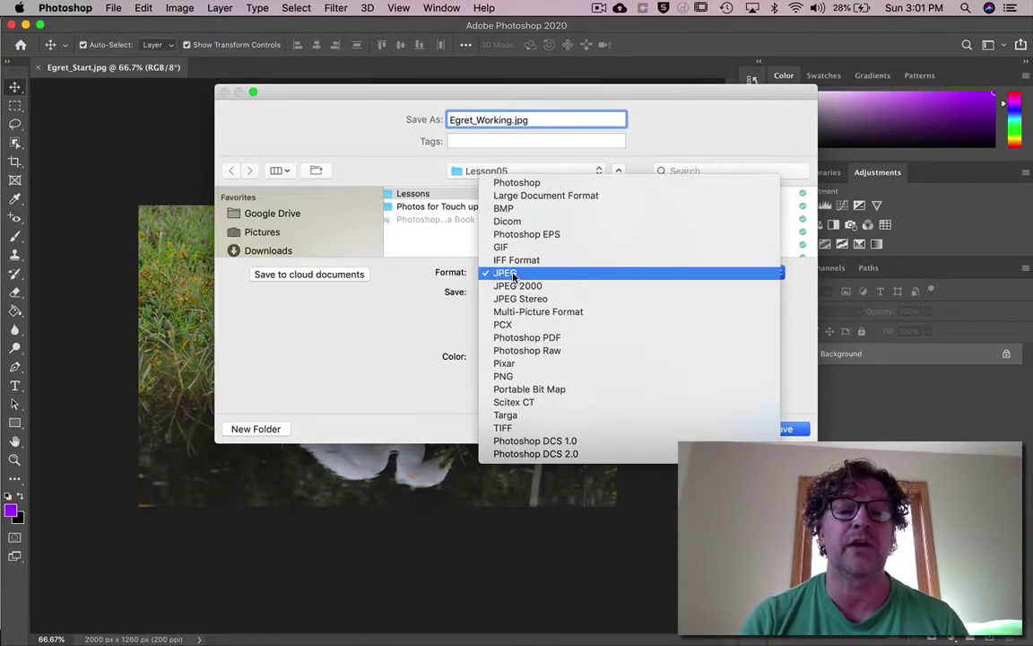
{"action": "left_click", "coordinate": [523, 186]}
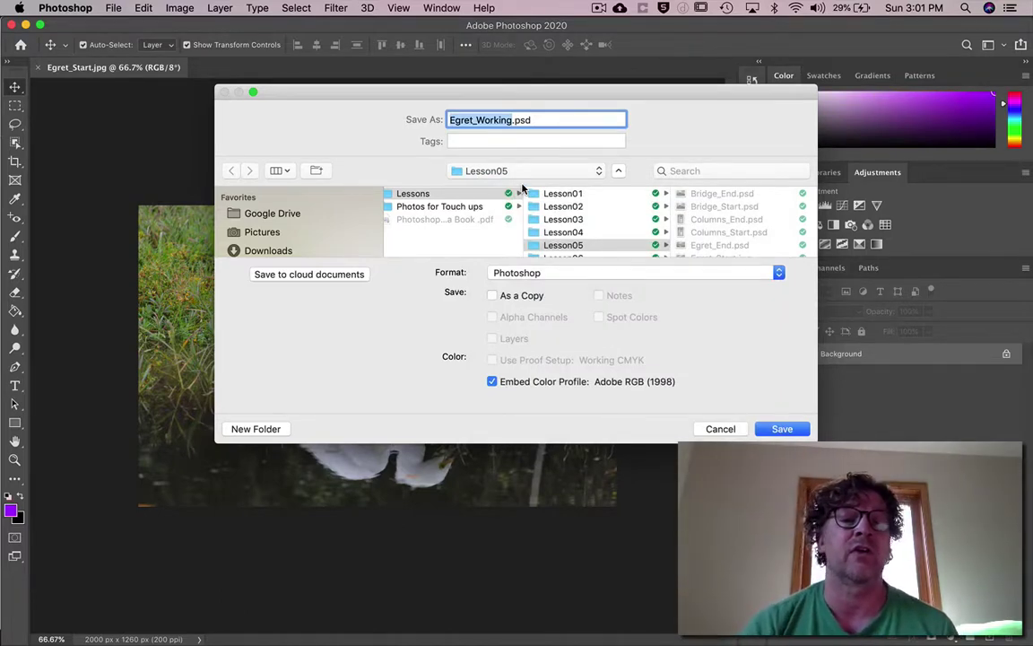
- Save Egret_Working.psd into the Google Drive > Com Tech > Photoshop 1 folder
{"action": "scroll", "coordinate": [326, 210], "scroll_direction": "down", "scroll_amount": 5}
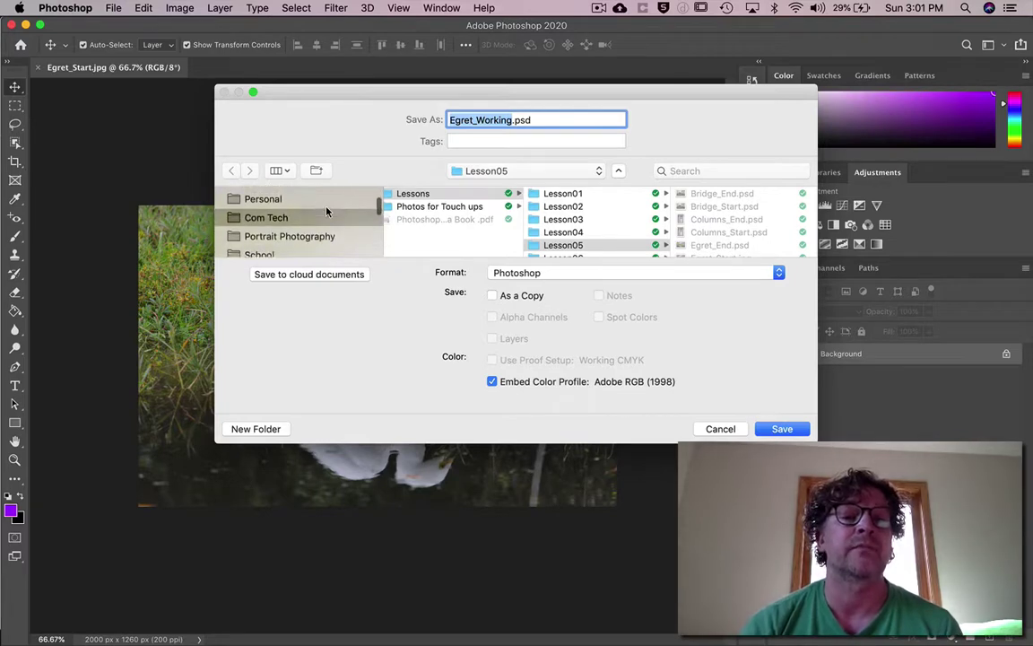
{"action": "scroll", "coordinate": [326, 210], "scroll_direction": "down", "scroll_amount": 5}
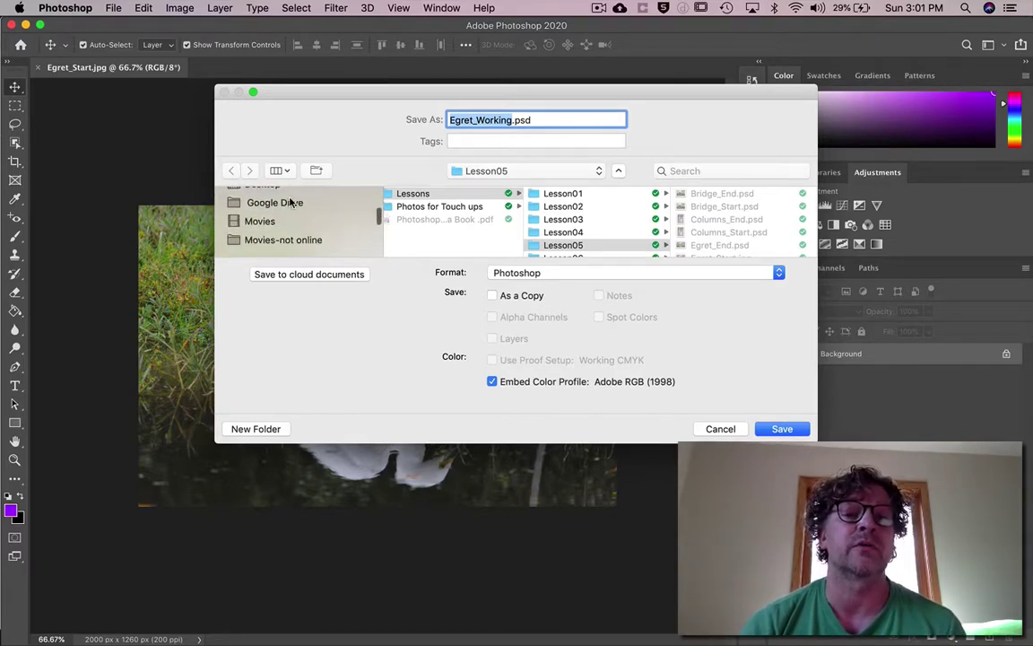
{"action": "left_click", "coordinate": [290, 202]}
{"action": "left_click", "coordinate": [450, 195]}
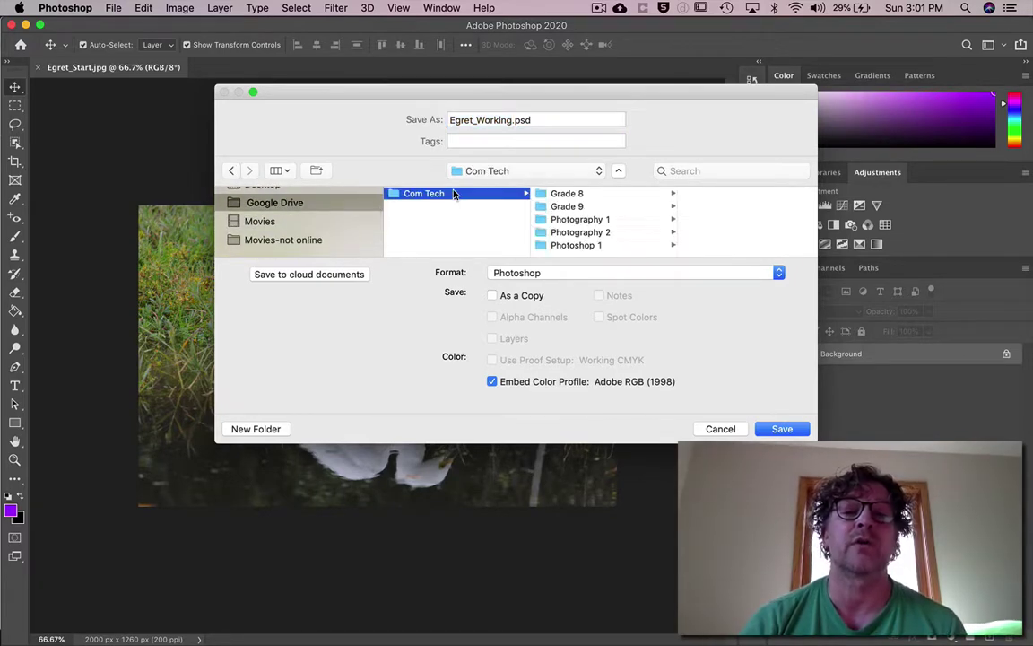
{"action": "left_click", "coordinate": [594, 220]}
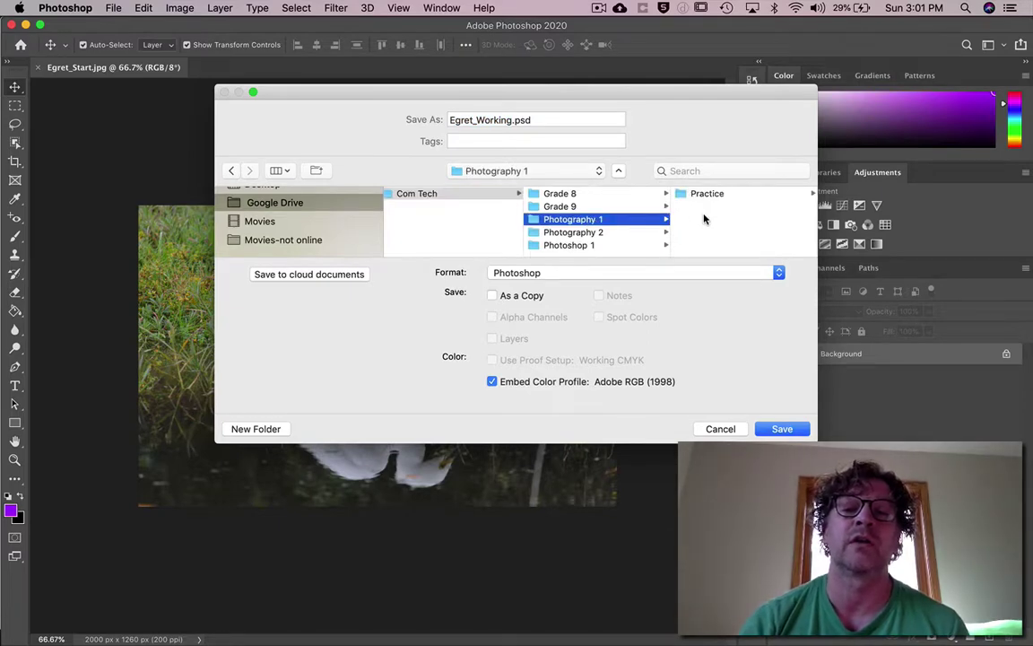
{"action": "key", "text": "Down"}
{"action": "key", "text": "Down"}
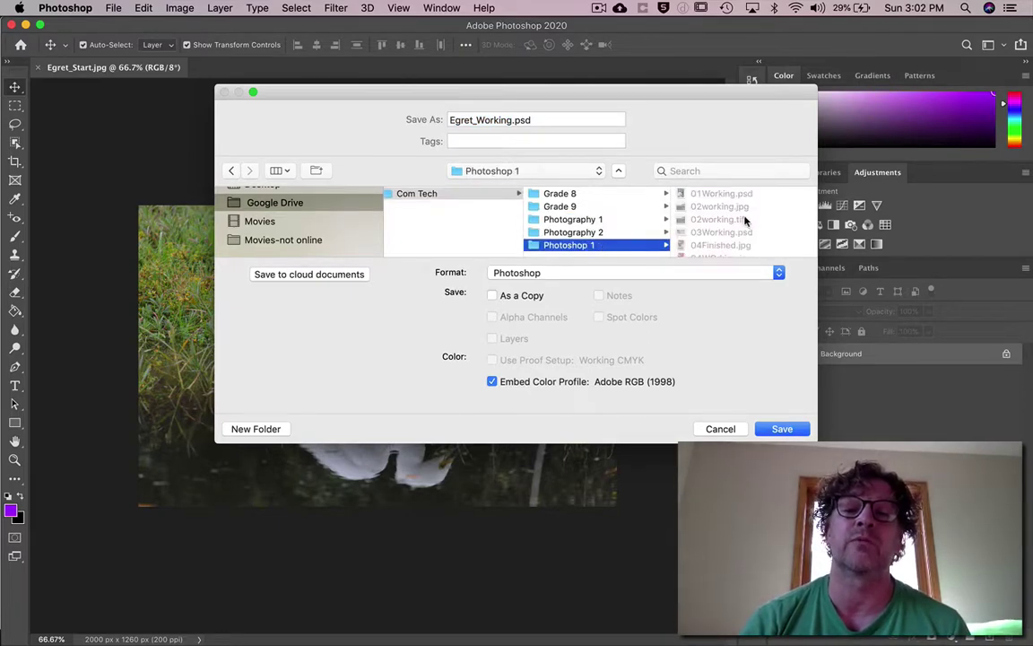
{"action": "scroll", "coordinate": [745, 219], "scroll_direction": "down", "scroll_amount": 2}
{"action": "left_click", "coordinate": [773, 429]}
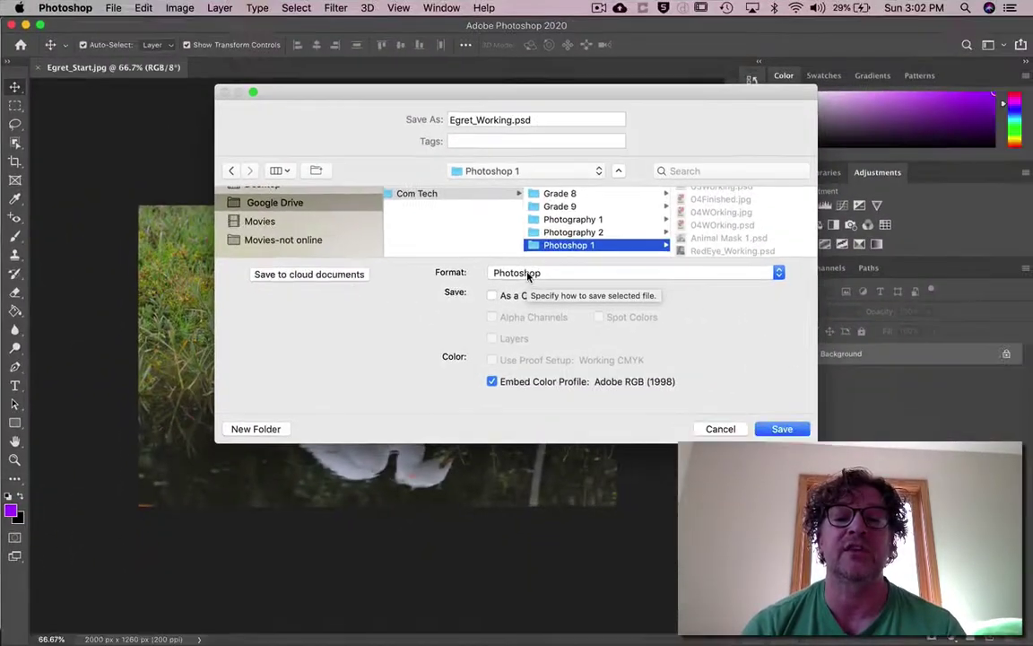
{"action": "left_click", "coordinate": [515, 121]}
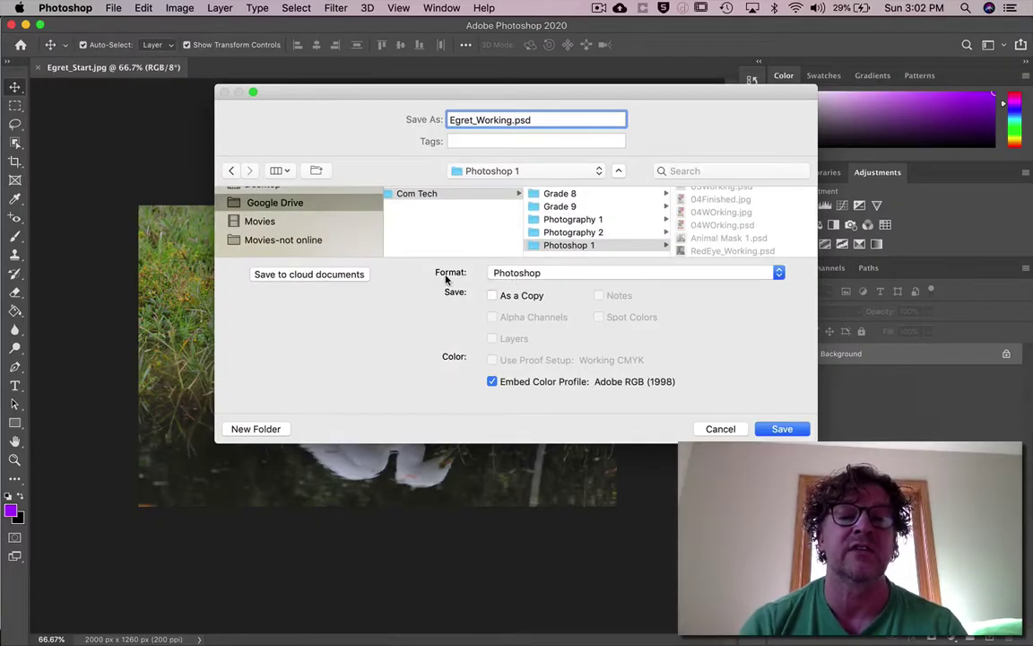
{"action": "left_click", "coordinate": [784, 430]}
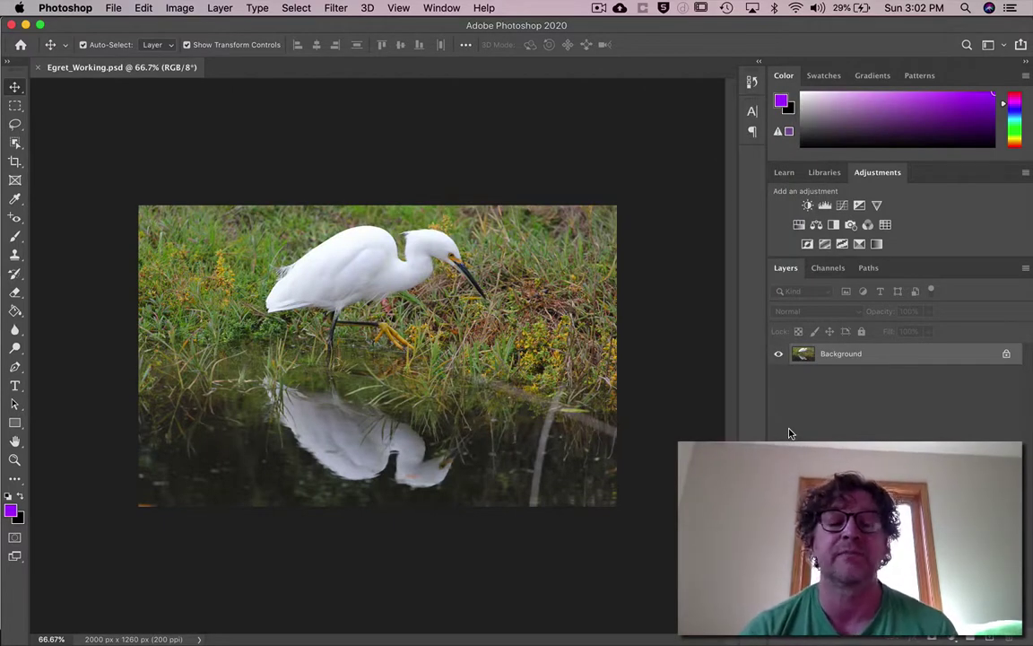
- Convert the Background layer to a smart object and rename Layer 0 to Egret
{"action": "left_click_drag", "start_coordinate": [885, 354], "coordinate": [877, 358]}
{"action": "right_click", "coordinate": [876, 357]}
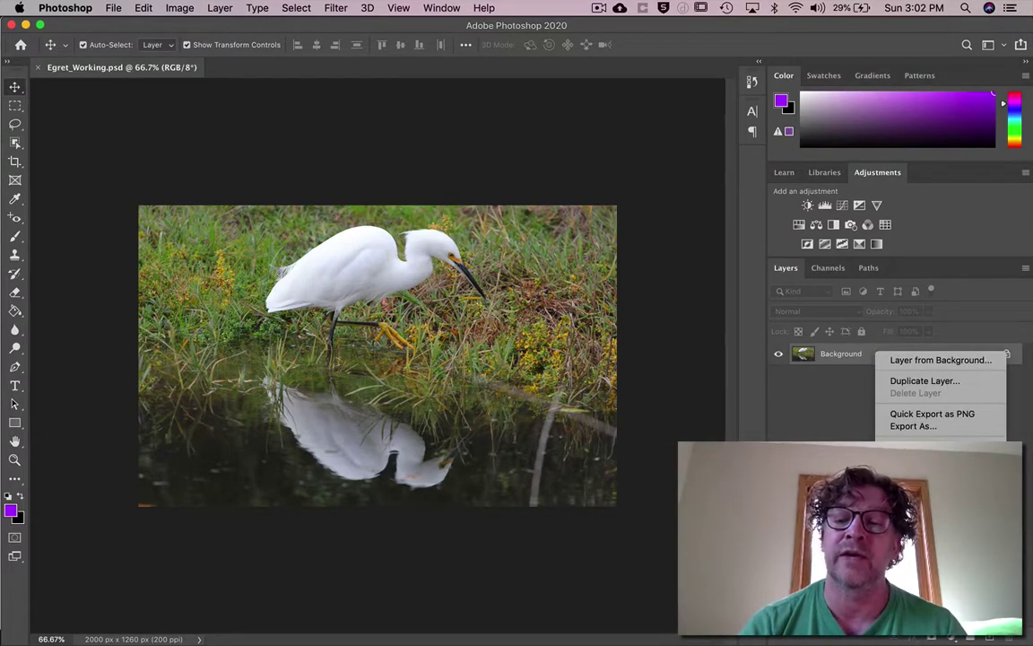
{"action": "left_click", "coordinate": [933, 446]}
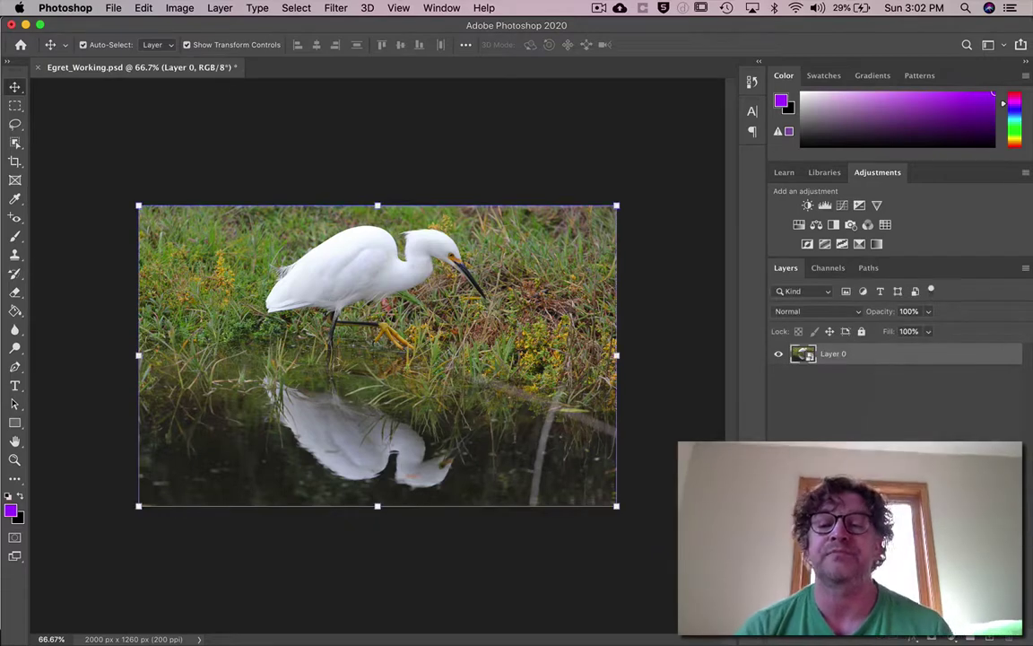
{"action": "double_click", "coordinate": [833, 353]}
{"action": "type", "text": "Egret"}
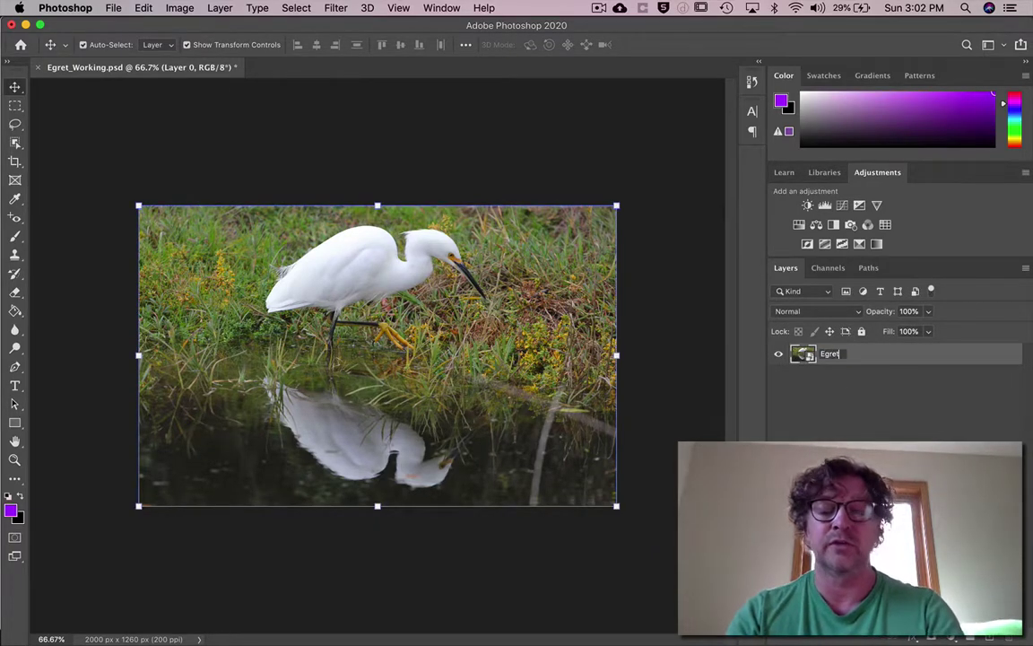
{"action": "key", "text": "Return"}
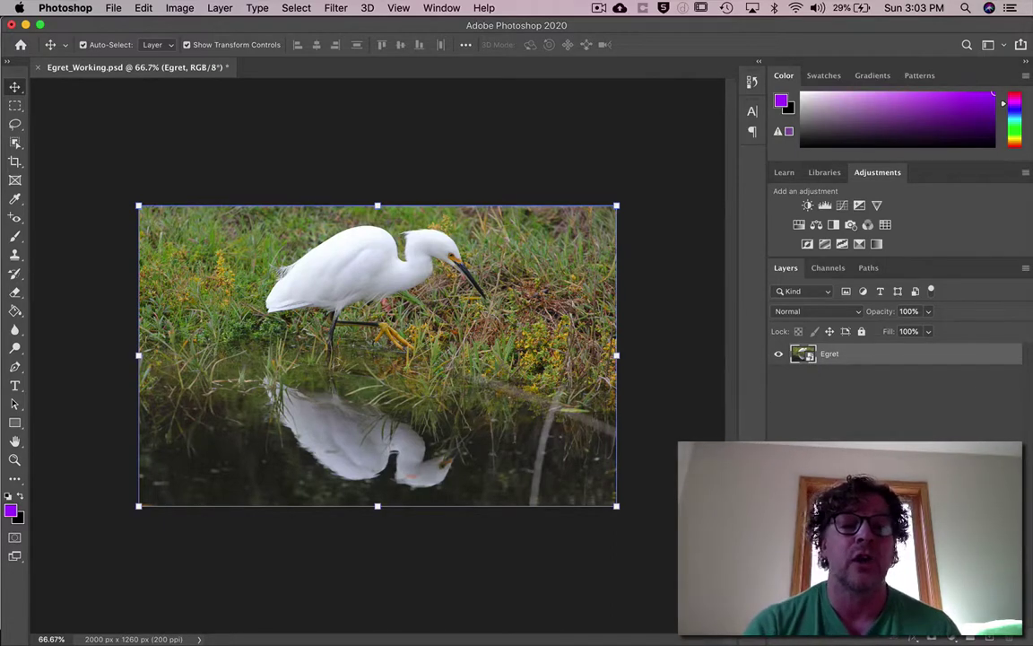
- Fit the photo on screen and apply Blur Gallery > Iris Blur, previewing a 15 px blur
{"action": "key", "text": "super+0"}
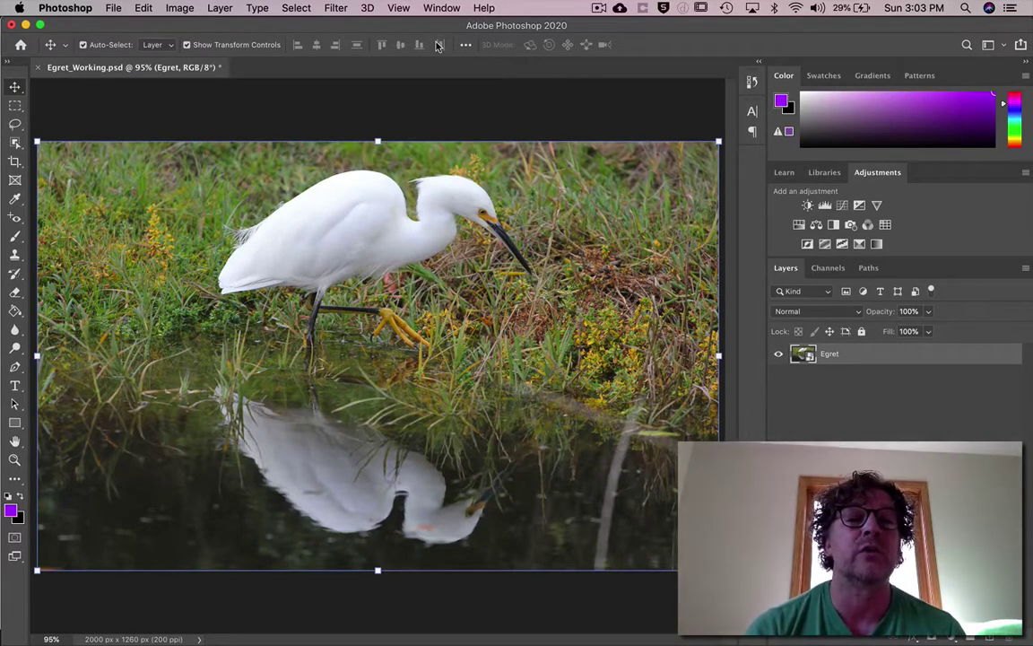
{"action": "left_click", "coordinate": [336, 8]}
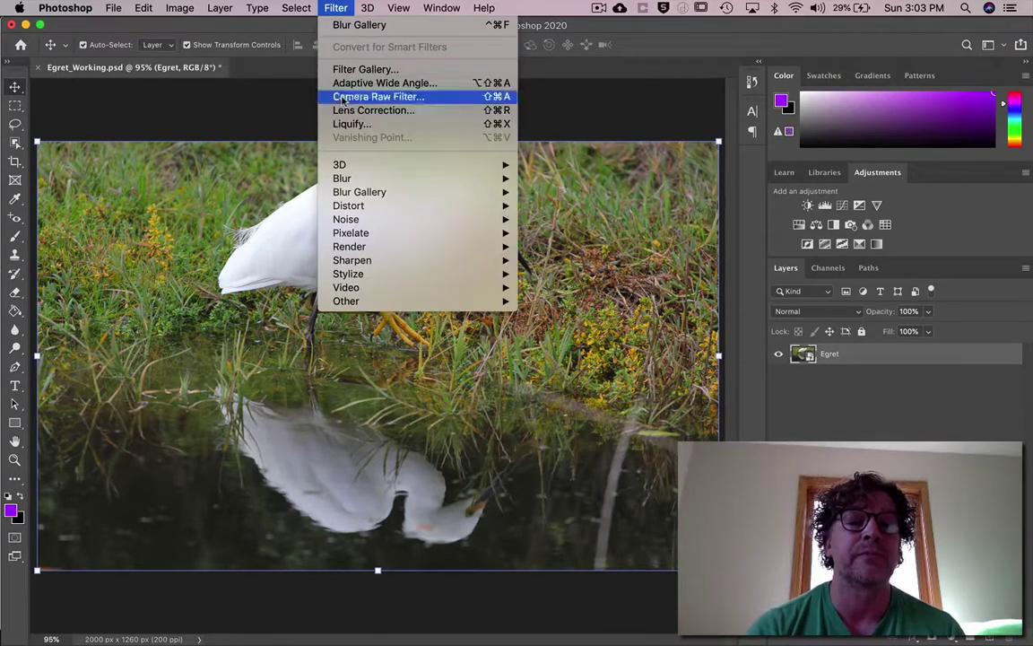
{"action": "mouse_move", "coordinate": [377, 209]}
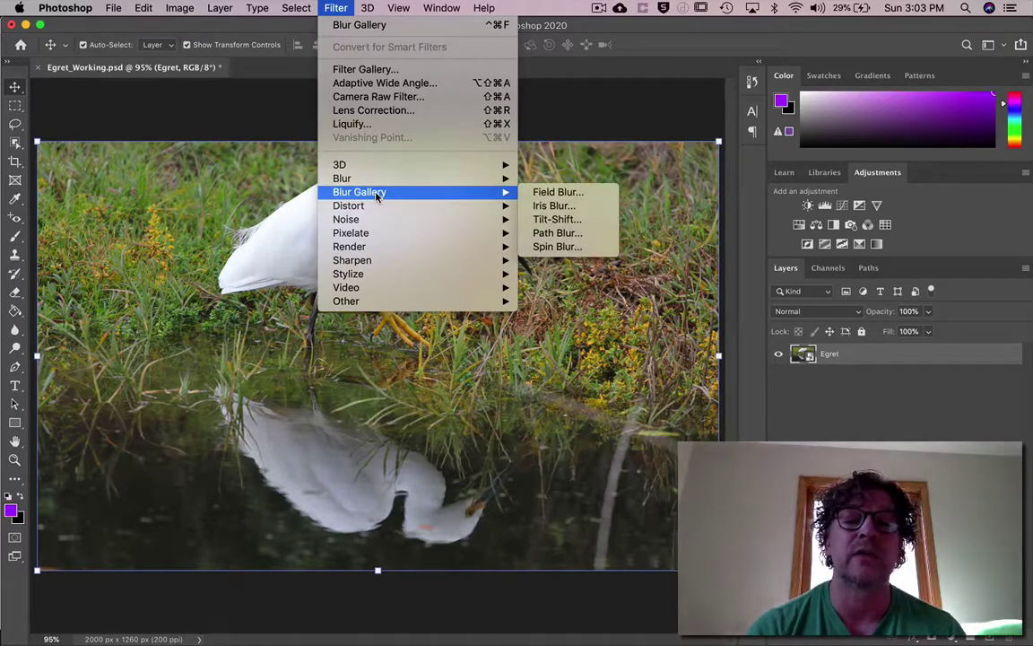
{"action": "left_click", "coordinate": [539, 208]}
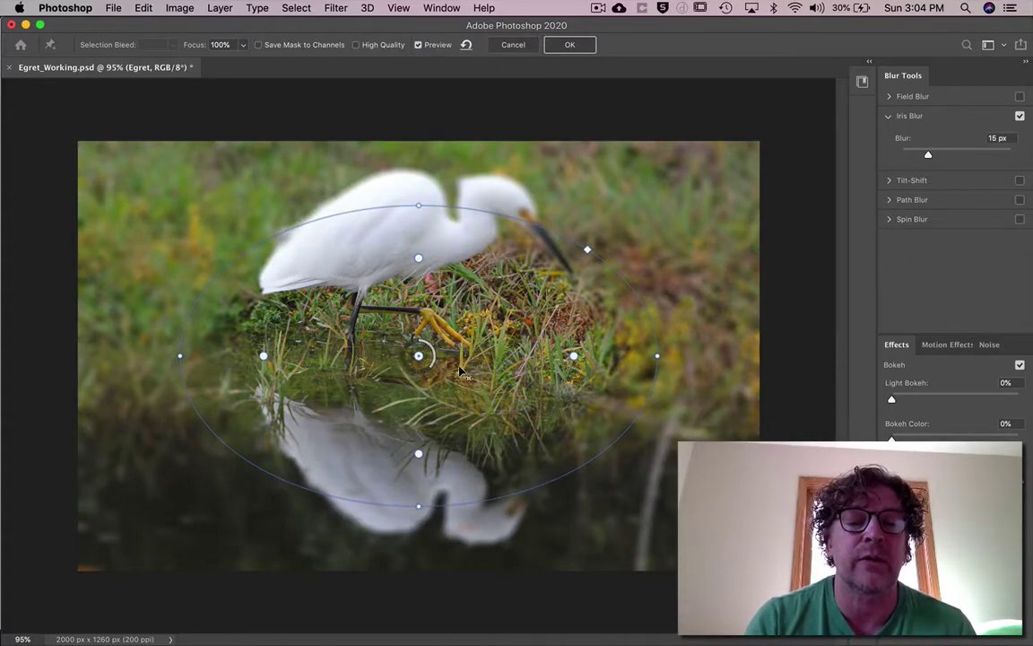
- Move the iris blur pin up onto the egret and resize the sharp zone in and back out
{"action": "left_click_drag", "start_coordinate": [460, 361], "coordinate": [449, 285]}
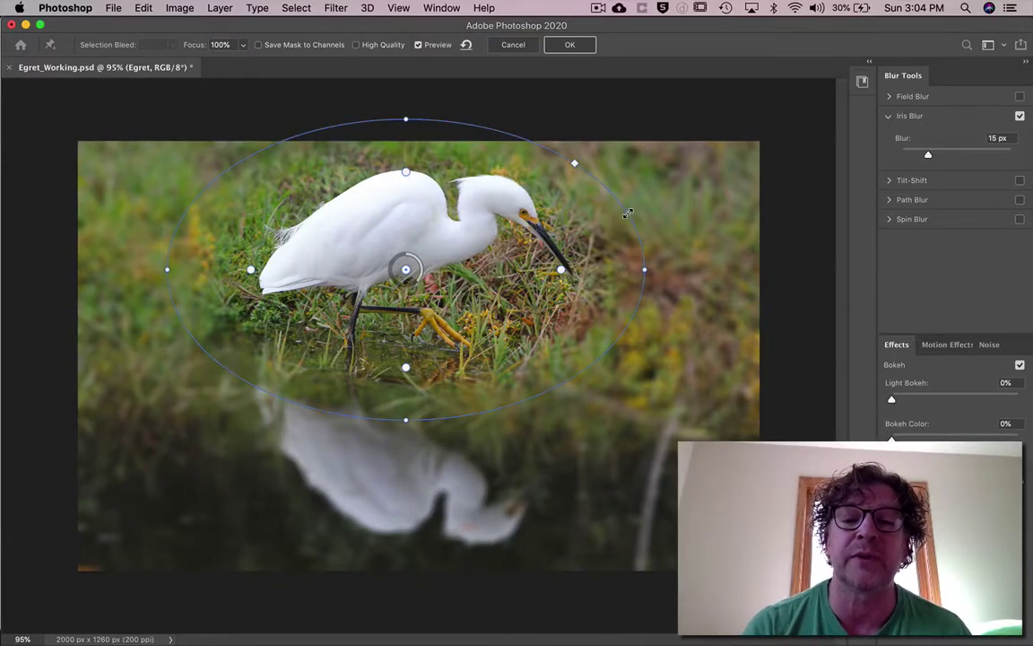
{"action": "left_click_drag", "start_coordinate": [628, 212], "coordinate": [585, 217]}
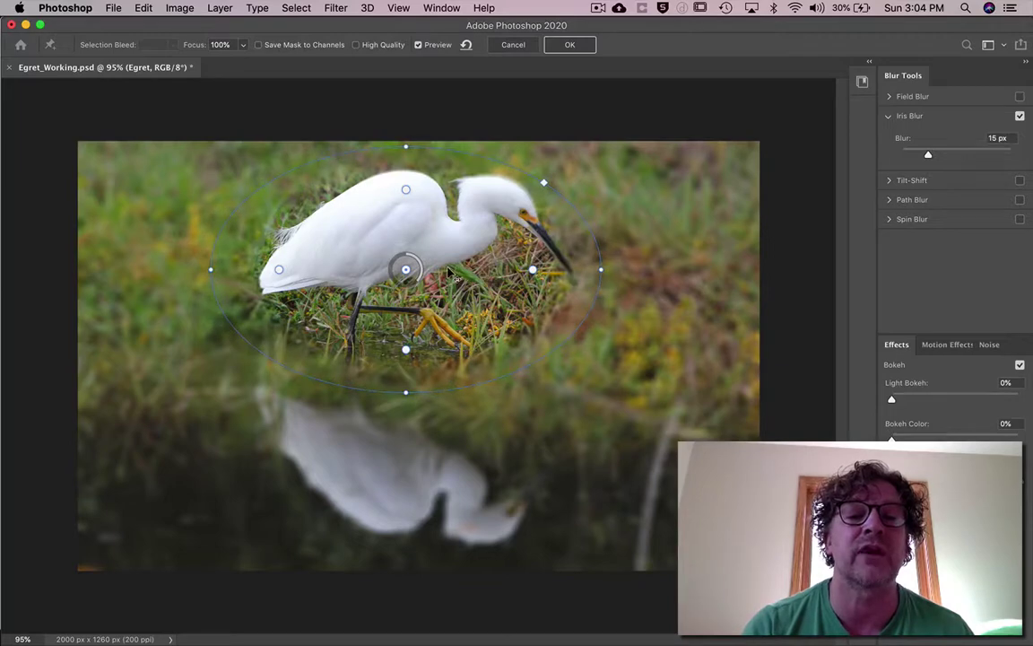
{"action": "left_click_drag", "start_coordinate": [405, 269], "coordinate": [405, 260]}
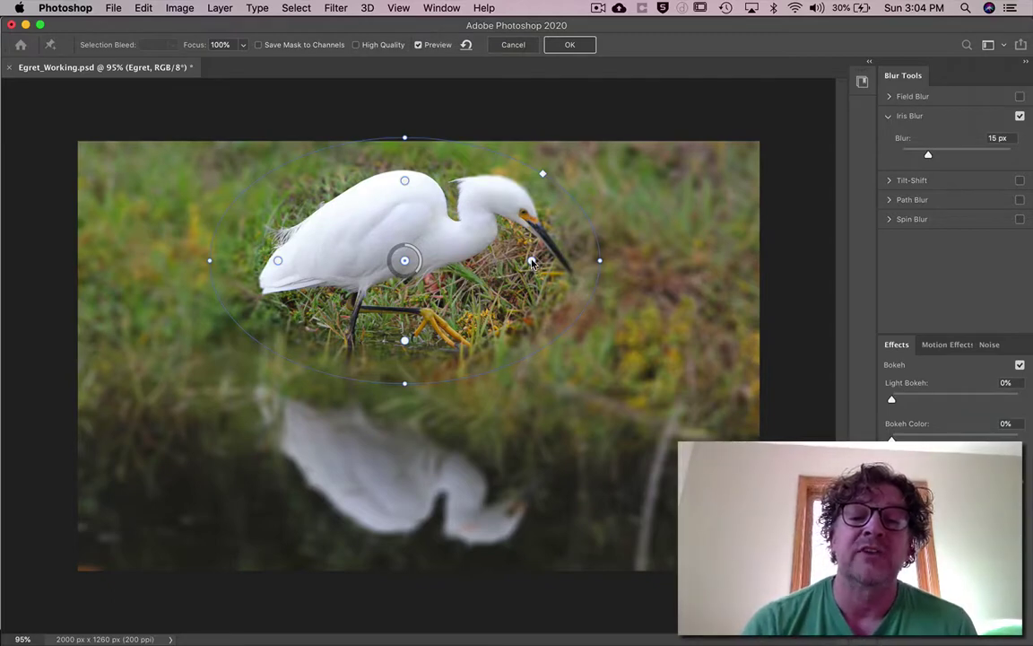
{"action": "left_click_drag", "start_coordinate": [532, 261], "coordinate": [447, 260]}
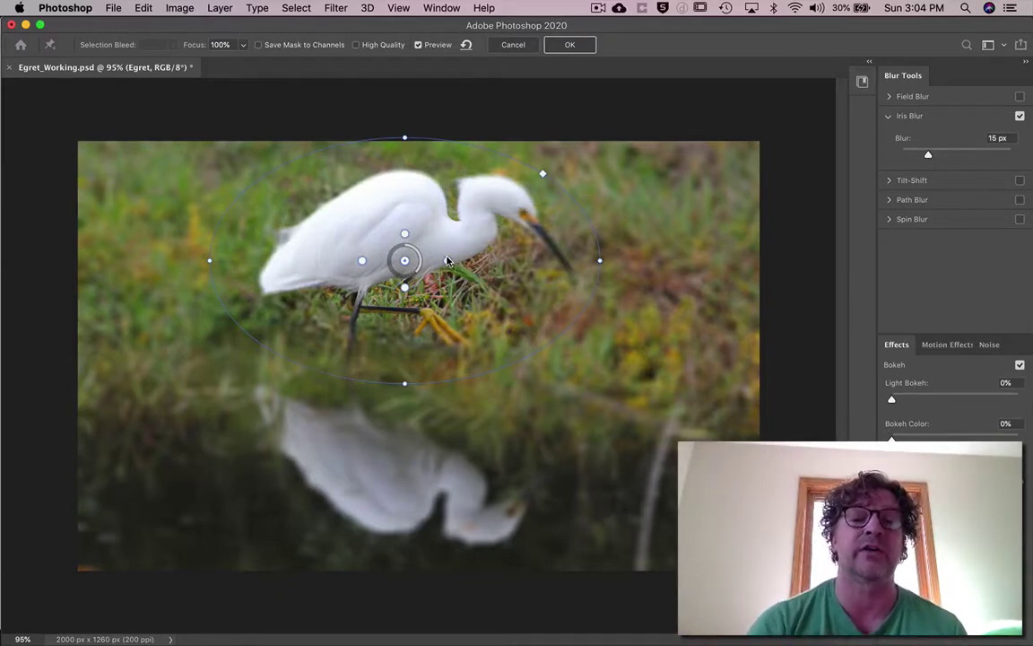
{"action": "left_click_drag", "start_coordinate": [447, 260], "coordinate": [538, 267]}
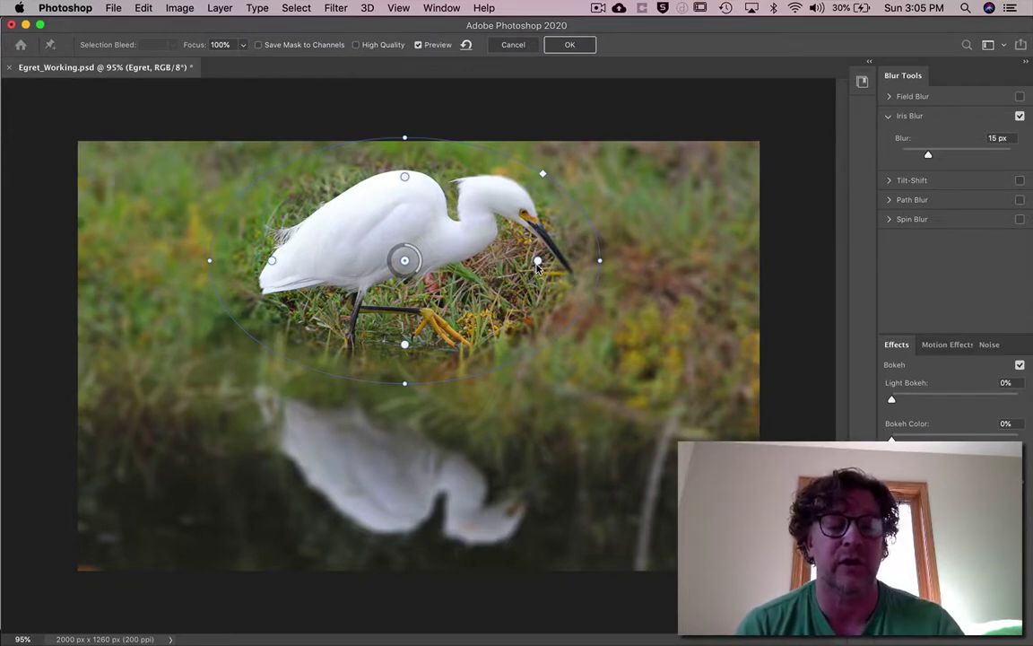
- Try shrinking the sharp area, undo it, then nudge the right feather handle to tighten it slightly
{"action": "mouse_move", "coordinate": [537, 262]}
{"action": "left_mouse_down"}
{"action": "mouse_move", "coordinate": [448, 260]}
{"action": "mouse_move", "coordinate": [537, 261]}
{"action": "left_mouse_up"}
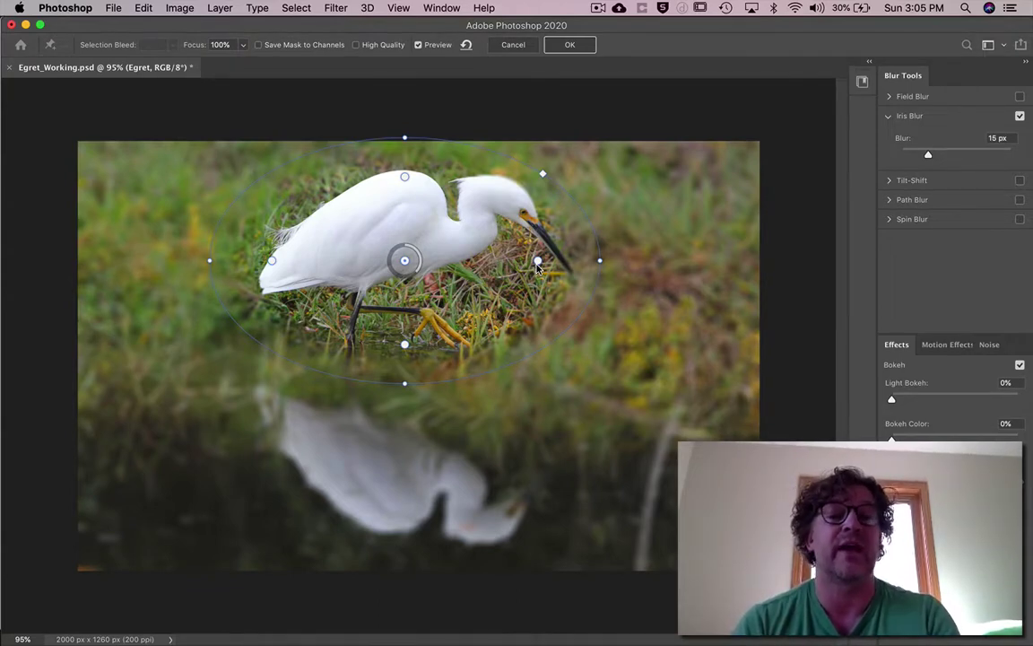
{"action": "key", "text": "super+z"}
{"action": "key", "text": "super+z"}
{"action": "key", "text": "super+z"}
{"action": "key", "text": "super+z"}
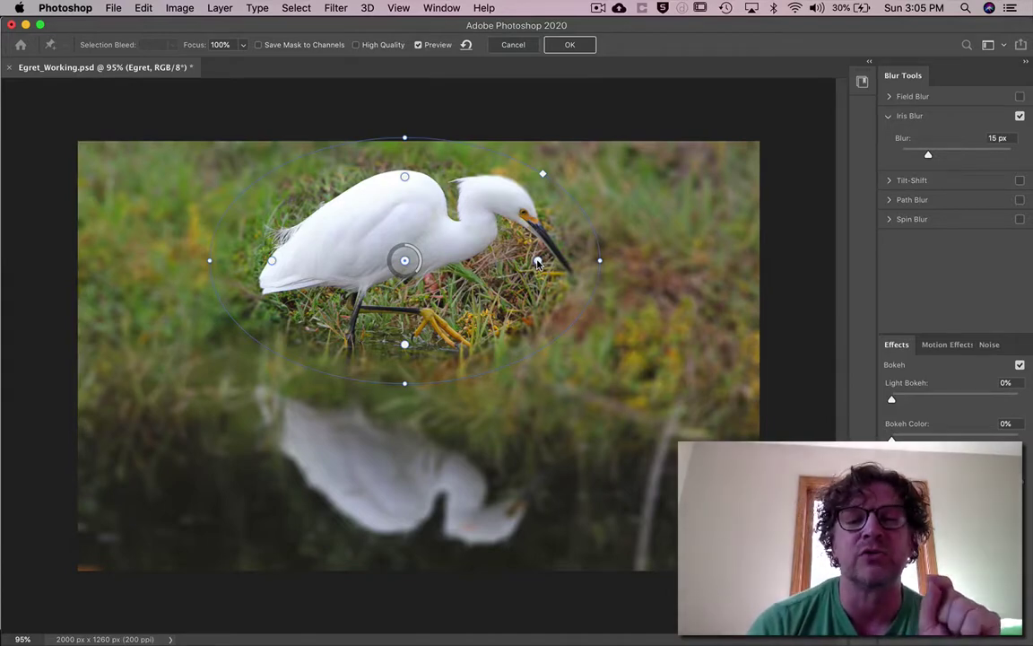
{"action": "left_click_drag", "start_coordinate": [538, 262], "coordinate": [600, 262]}
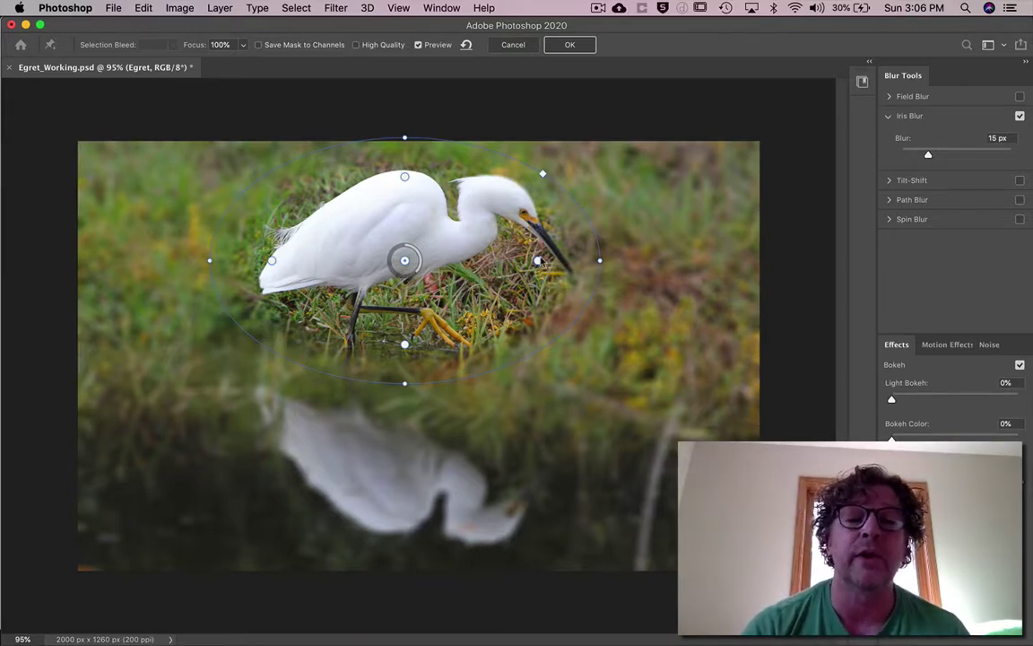
- Enlarge the blur ellipse around the egret, readjust the feather handles, and lower Blur to 5 px
{"action": "mouse_move", "coordinate": [537, 260]}
{"action": "left_mouse_down"}
{"action": "mouse_move", "coordinate": [566, 262]}
{"action": "mouse_move", "coordinate": [543, 261]}
{"action": "left_mouse_up"}
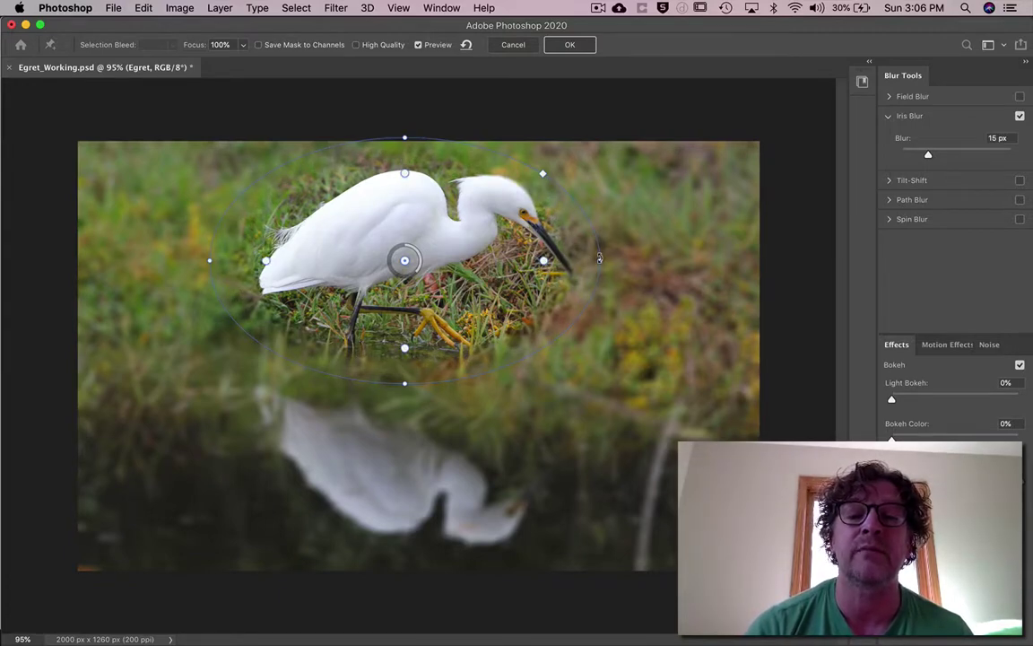
{"action": "left_click_drag", "start_coordinate": [599, 258], "coordinate": [618, 245]}
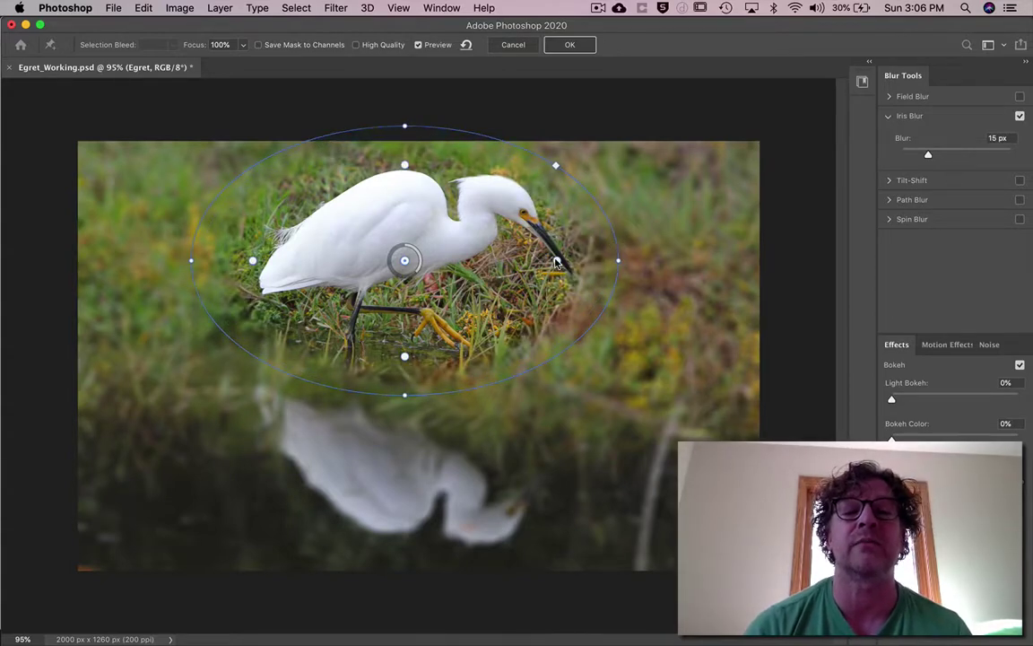
{"action": "left_click_drag", "start_coordinate": [557, 260], "coordinate": [545, 262]}
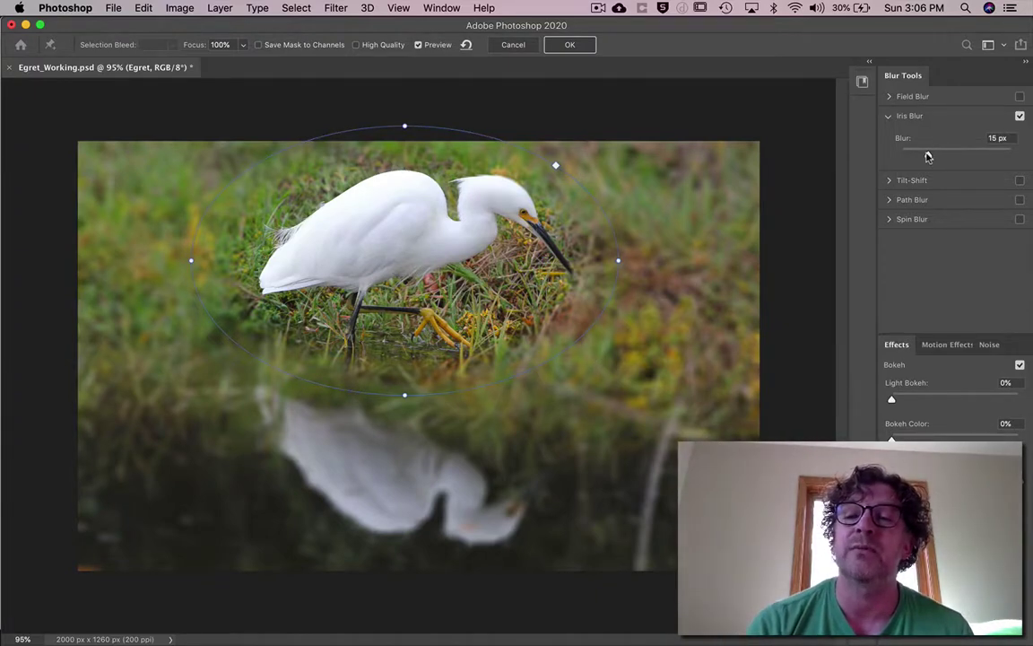
{"action": "left_click_drag", "start_coordinate": [928, 157], "coordinate": [912, 157]}
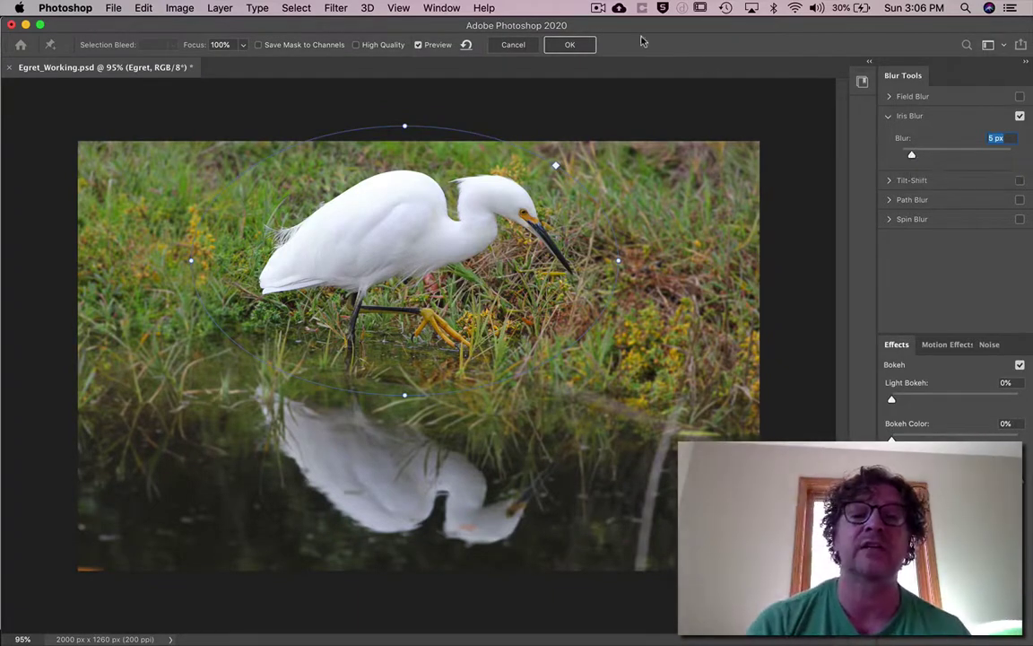
- Commit the Iris Blur as a smart filter, then toggle the Egret layer's Smart Filters off and on
{"action": "left_click", "coordinate": [568, 45]}
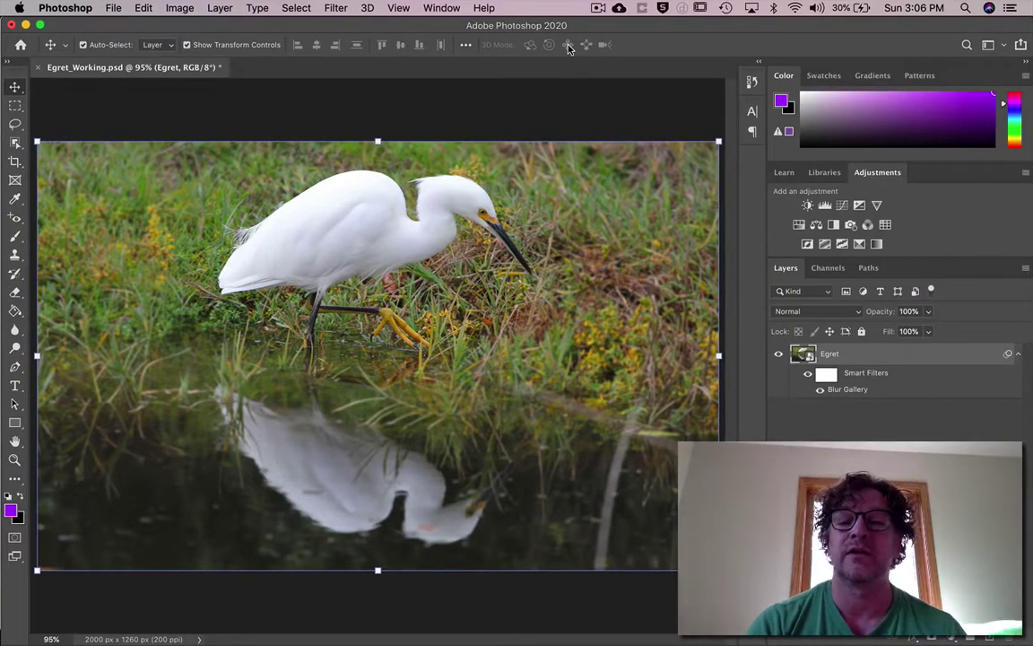
{"action": "key", "text": "alt+super+a"}
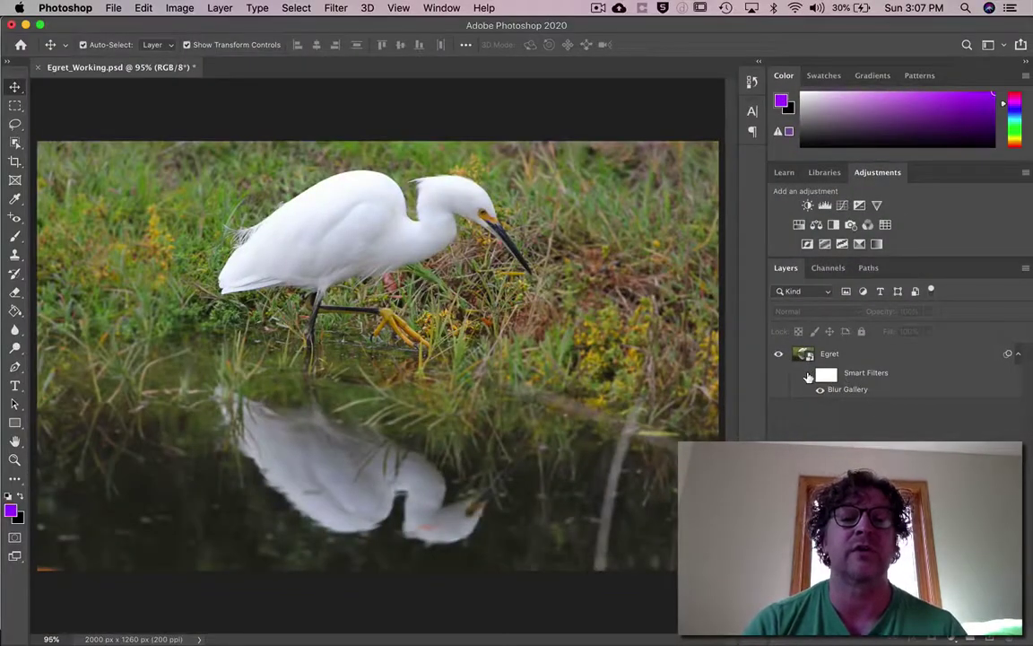
{"action": "left_click", "coordinate": [808, 376]}
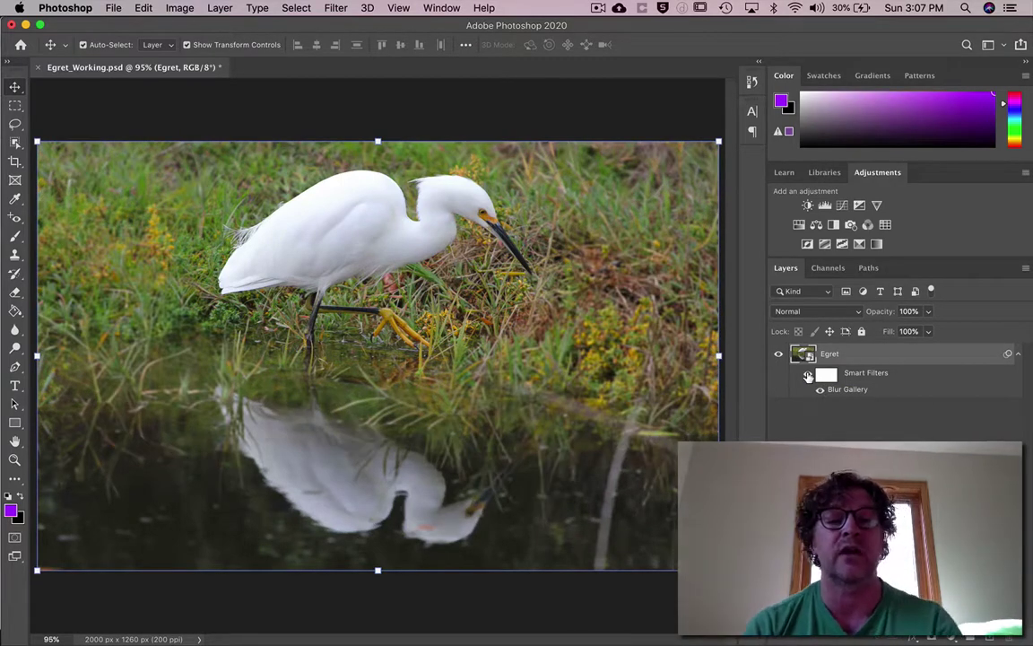
{"action": "left_click", "coordinate": [809, 377]}
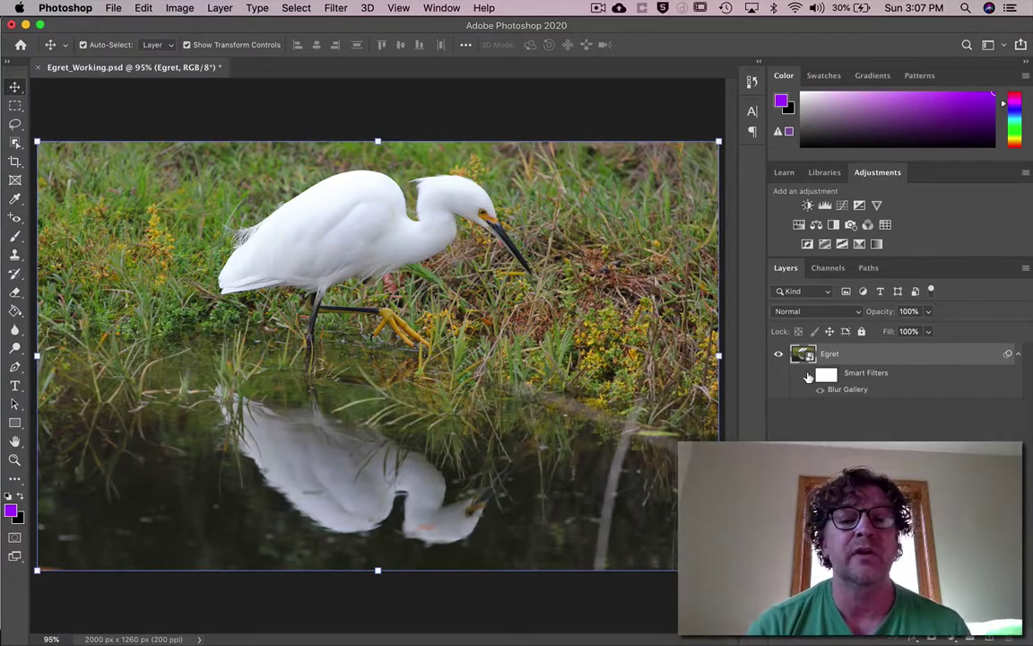
{"action": "left_click", "coordinate": [808, 376]}
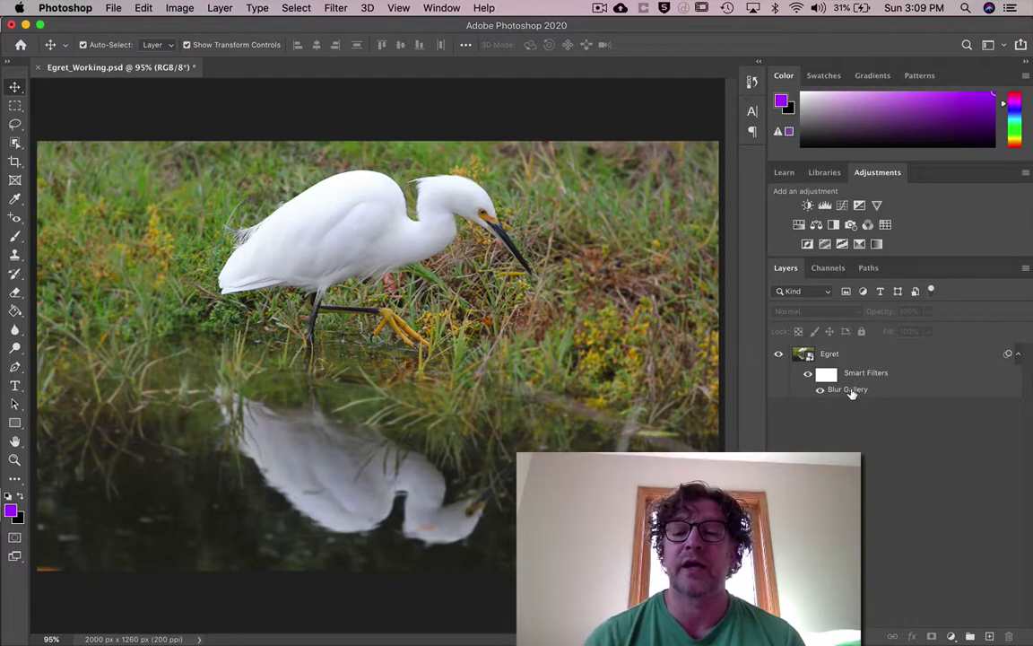
- Reopen the Blur Gallery smart filter, test a 131 px blur, then apply a 6 px blur
{"action": "double_click", "coordinate": [849, 391]}
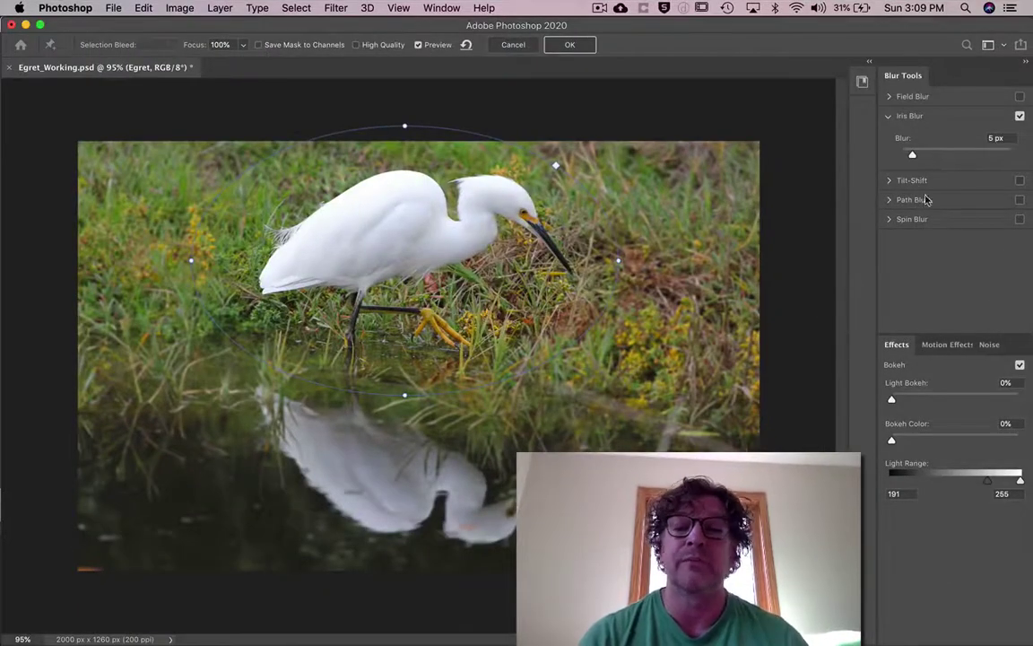
{"action": "left_click_drag", "start_coordinate": [913, 157], "coordinate": [965, 157]}
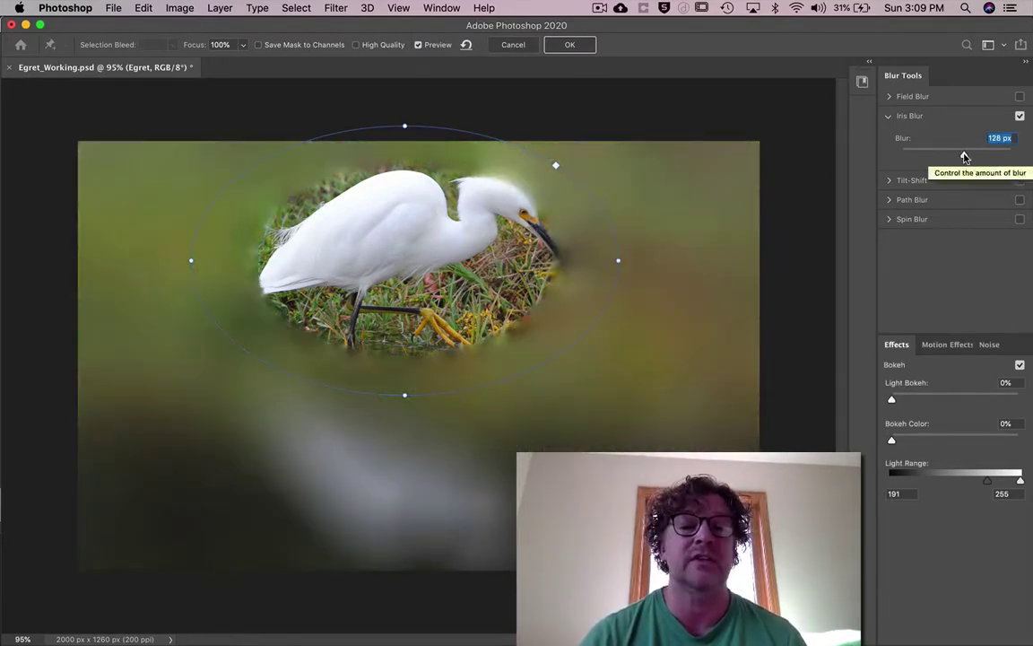
{"action": "left_click_drag", "start_coordinate": [965, 157], "coordinate": [914, 156]}
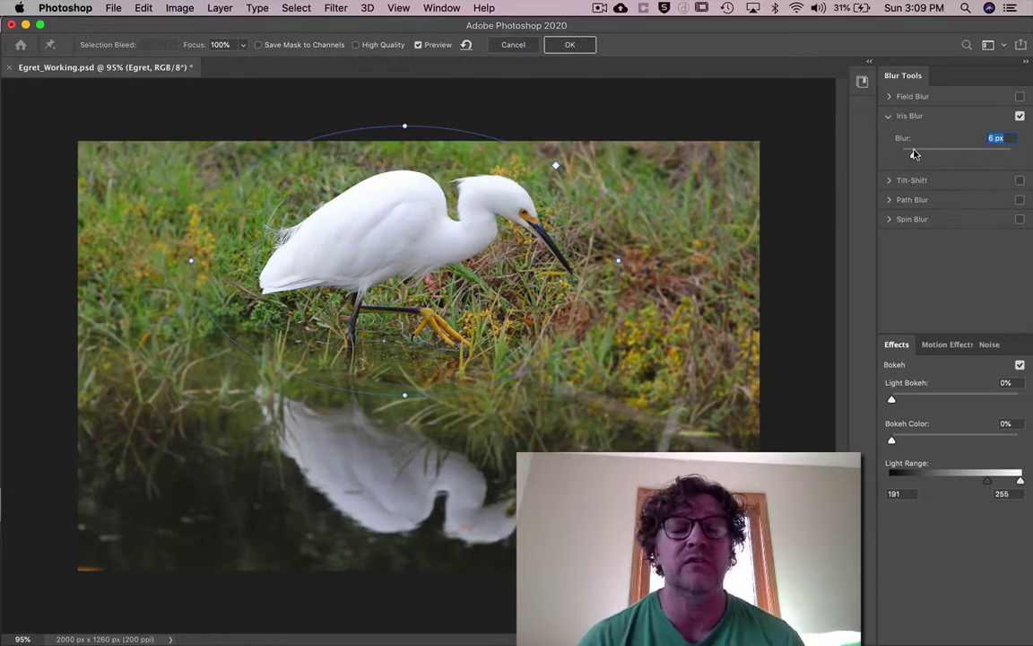
{"action": "left_click", "coordinate": [569, 44]}
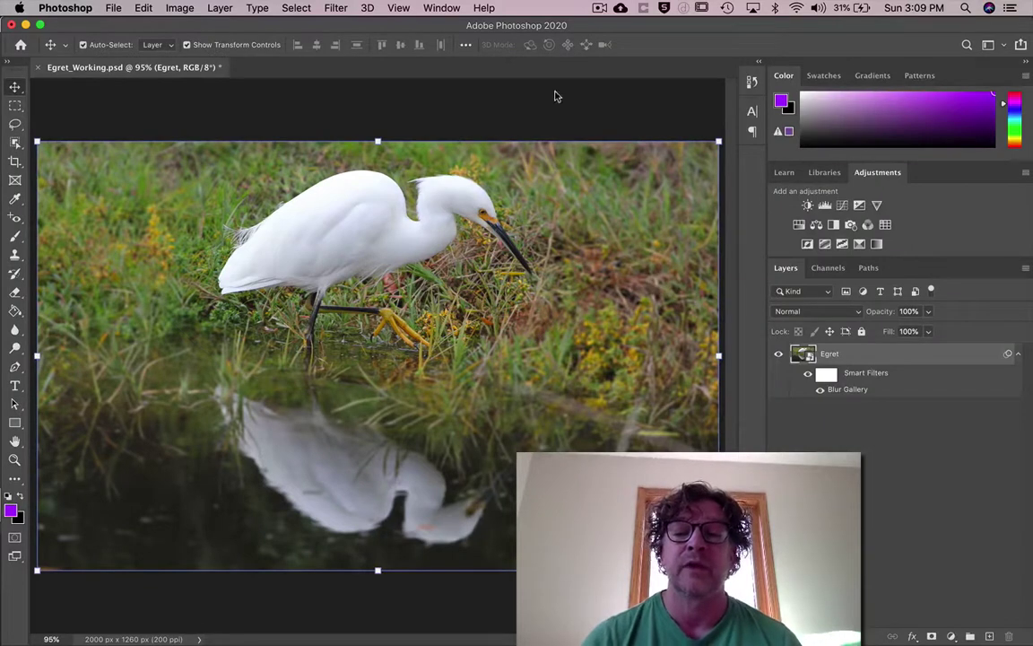
{"action": "left_click", "coordinate": [884, 510]}
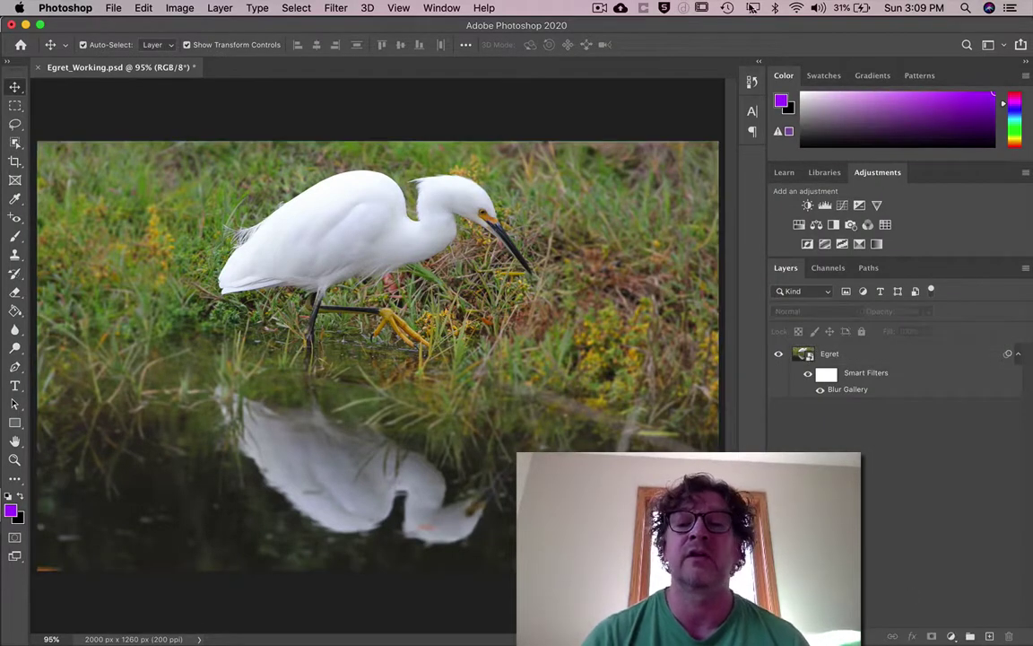
{"action": "left_click", "coordinate": [751, 82]}
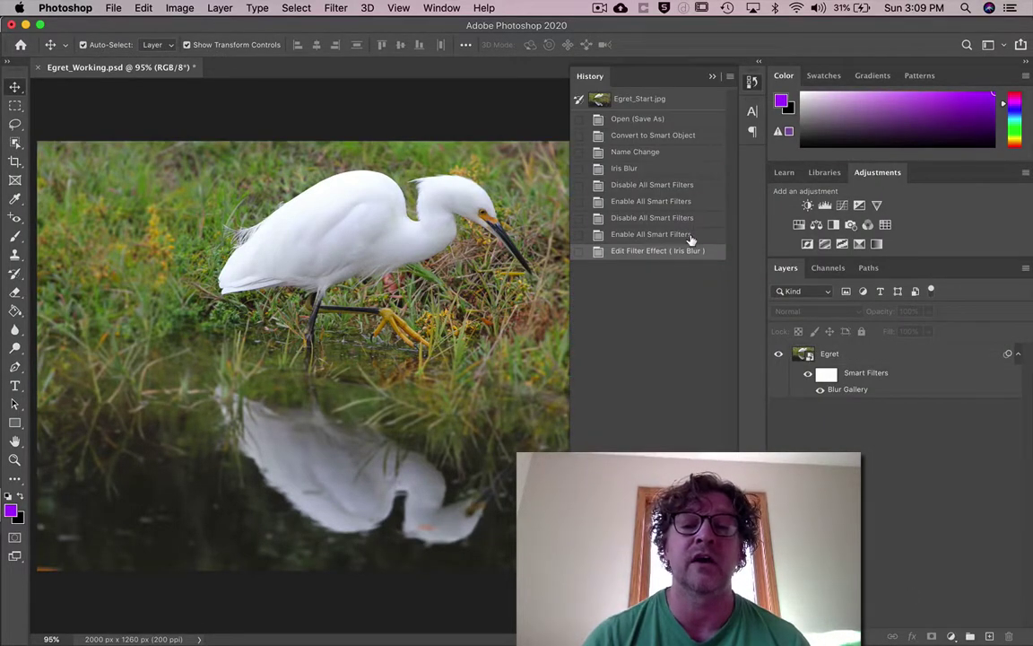
{"action": "left_click", "coordinate": [691, 235]}
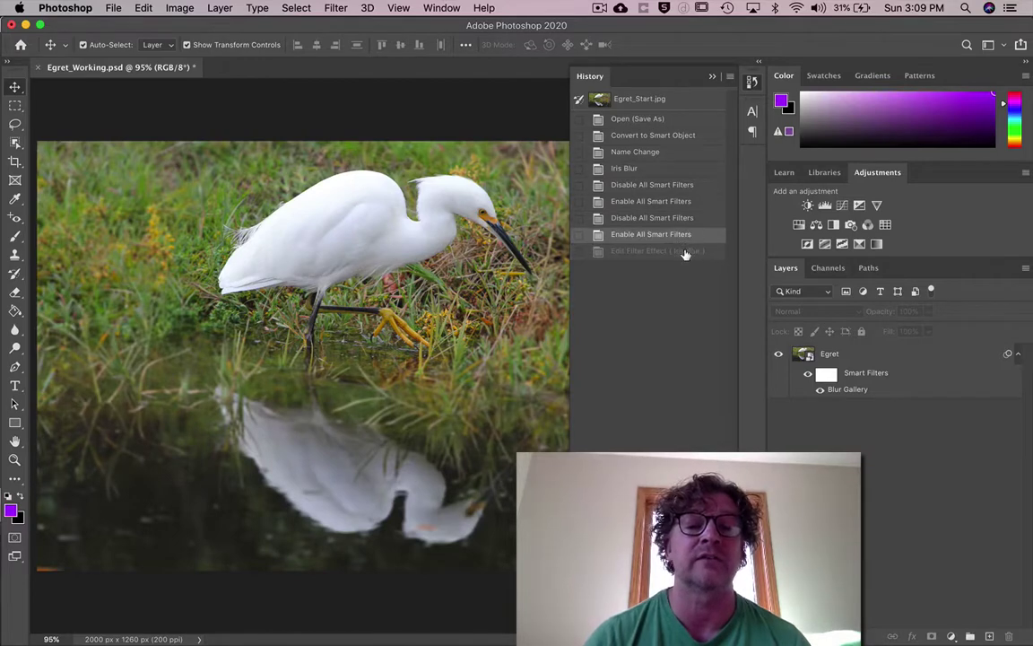
{"action": "left_click", "coordinate": [686, 252]}
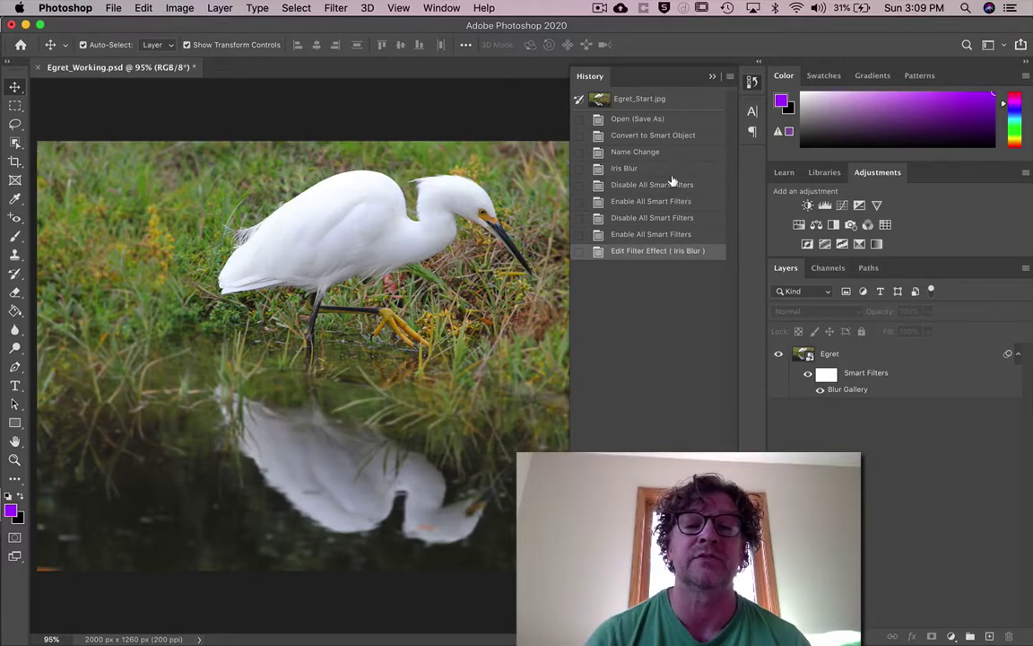
{"action": "left_click", "coordinate": [671, 170]}
{"action": "left_click", "coordinate": [681, 250]}
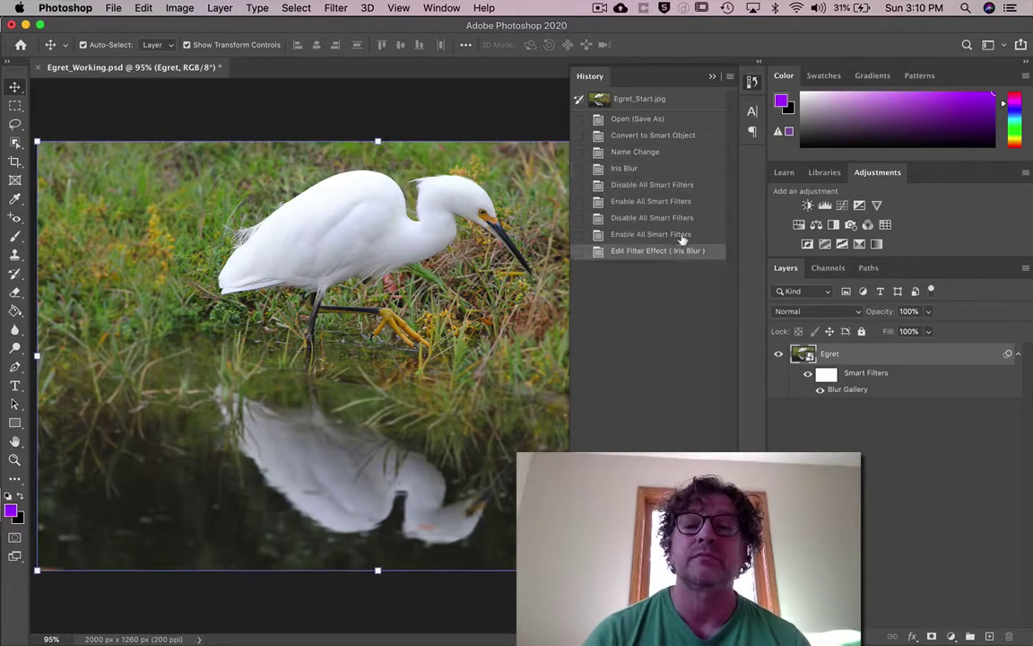
{"action": "left_click", "coordinate": [731, 79]}
{"action": "left_click", "coordinate": [872, 481]}
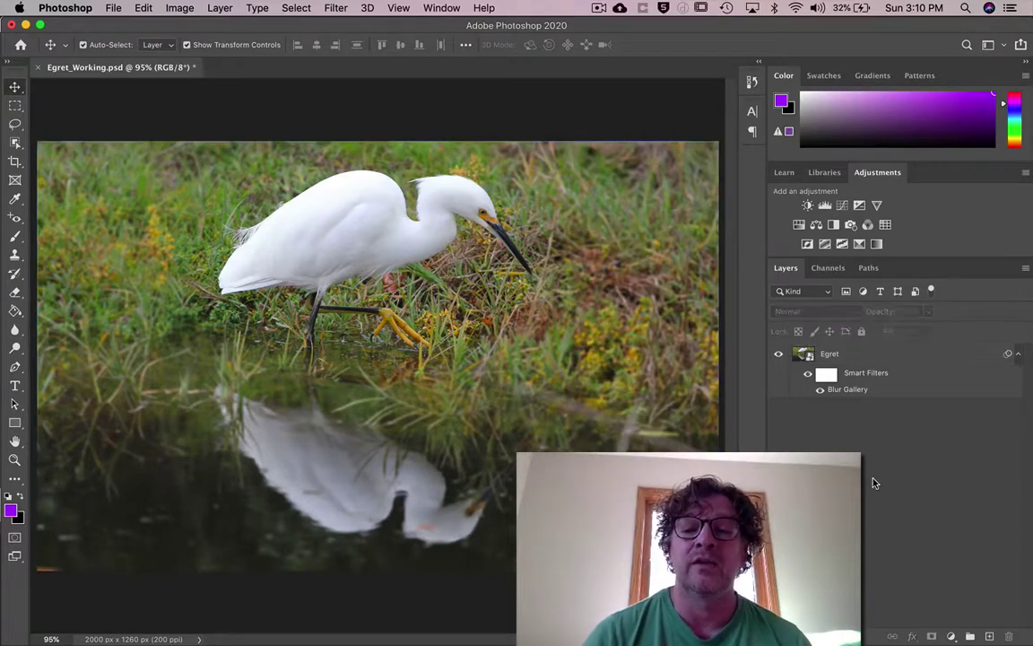